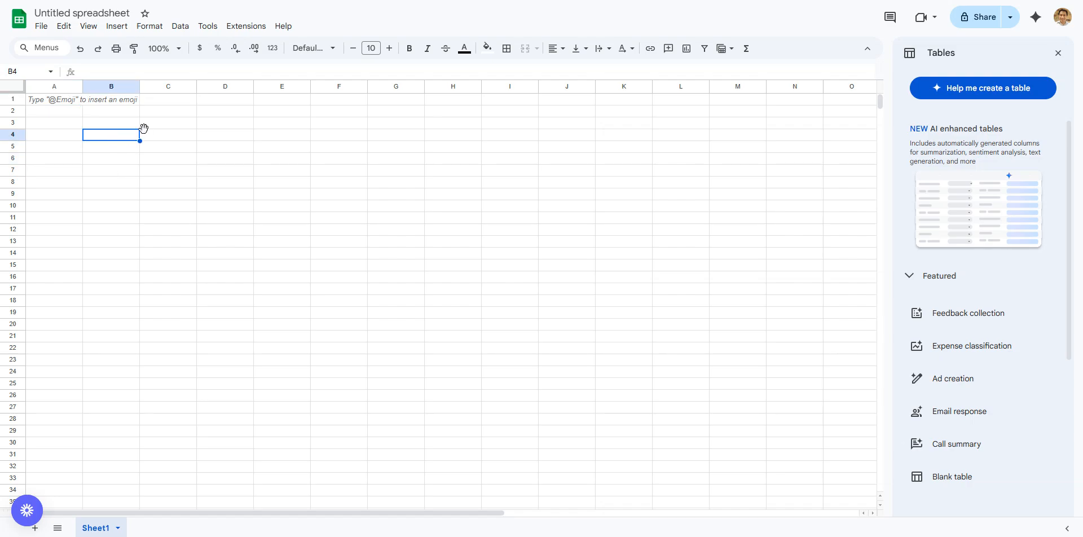
- Dismiss the row 1 tip and select columns A through F in turn
{"action": "left_click", "coordinate": [63, 123]}
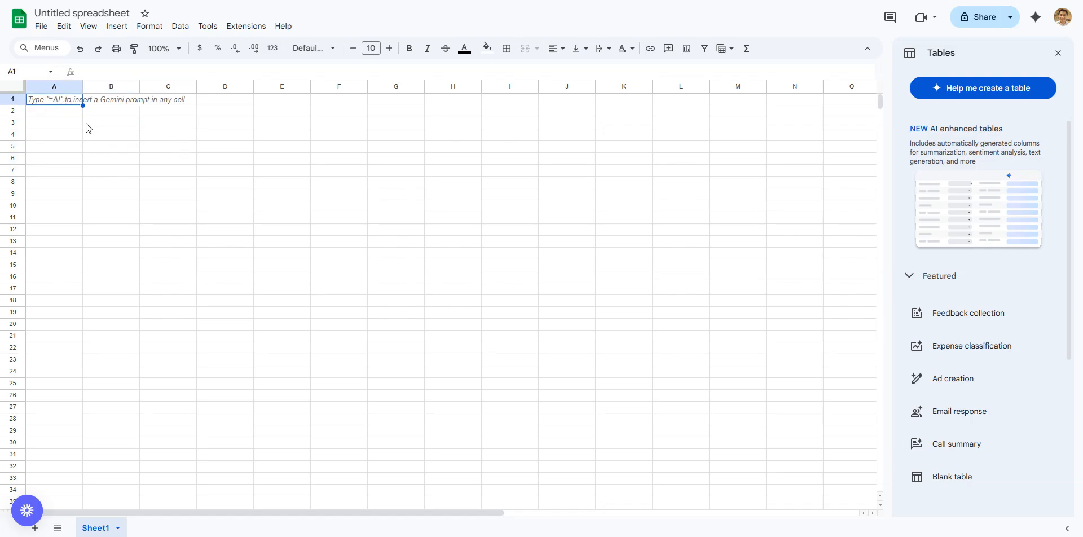
{"action": "left_click", "coordinate": [68, 112]}
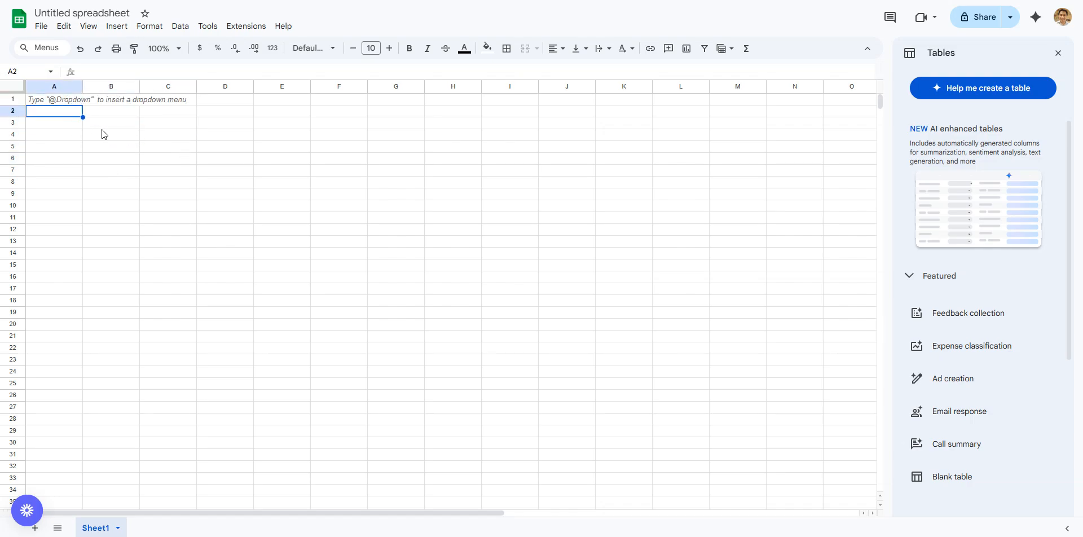
{"action": "left_click", "coordinate": [52, 91]}
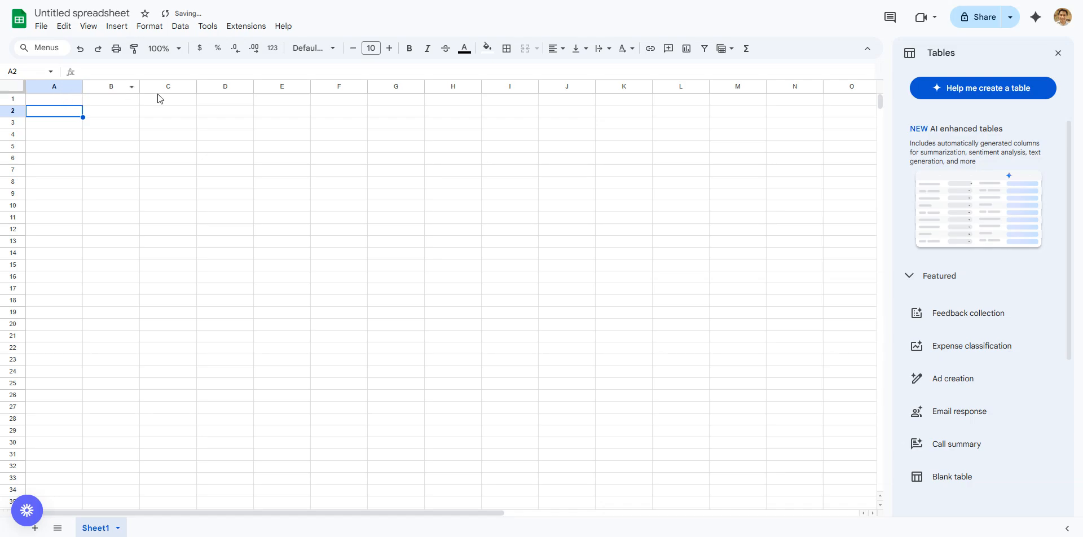
{"action": "left_click", "coordinate": [50, 87]}
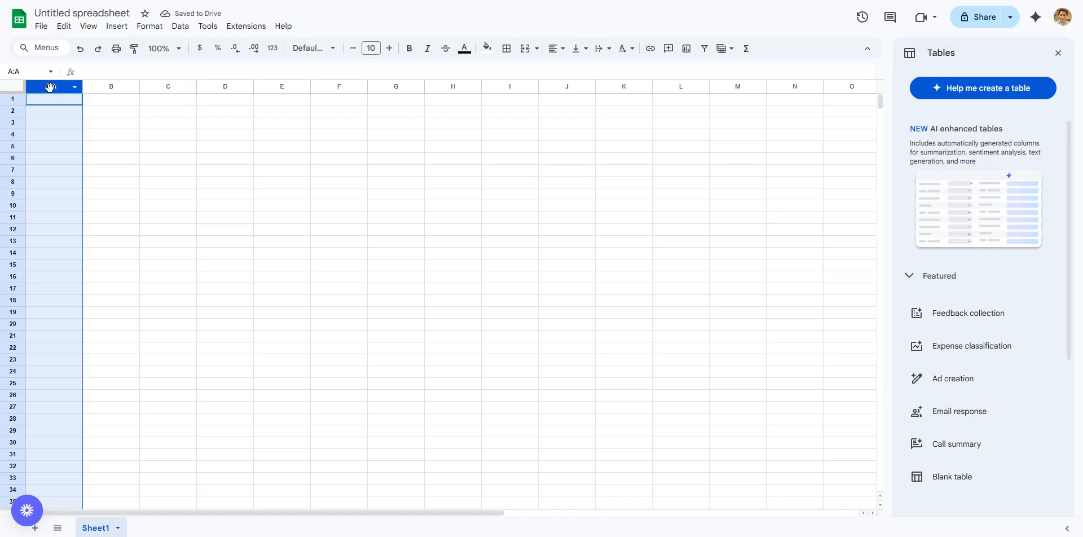
{"action": "left_click", "coordinate": [97, 86]}
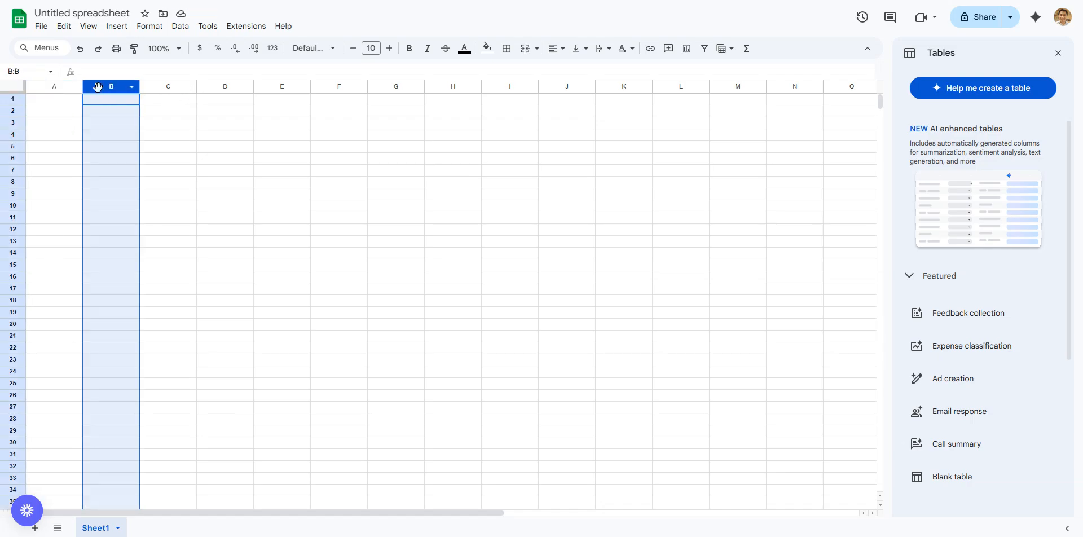
{"action": "left_click", "coordinate": [186, 87]}
{"action": "left_click", "coordinate": [213, 85]}
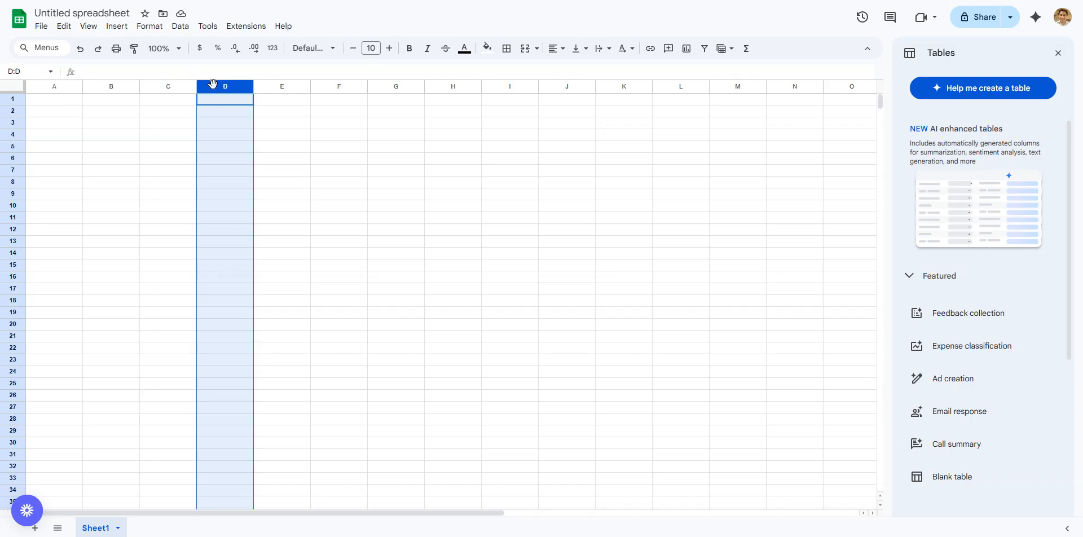
{"action": "left_click", "coordinate": [274, 88]}
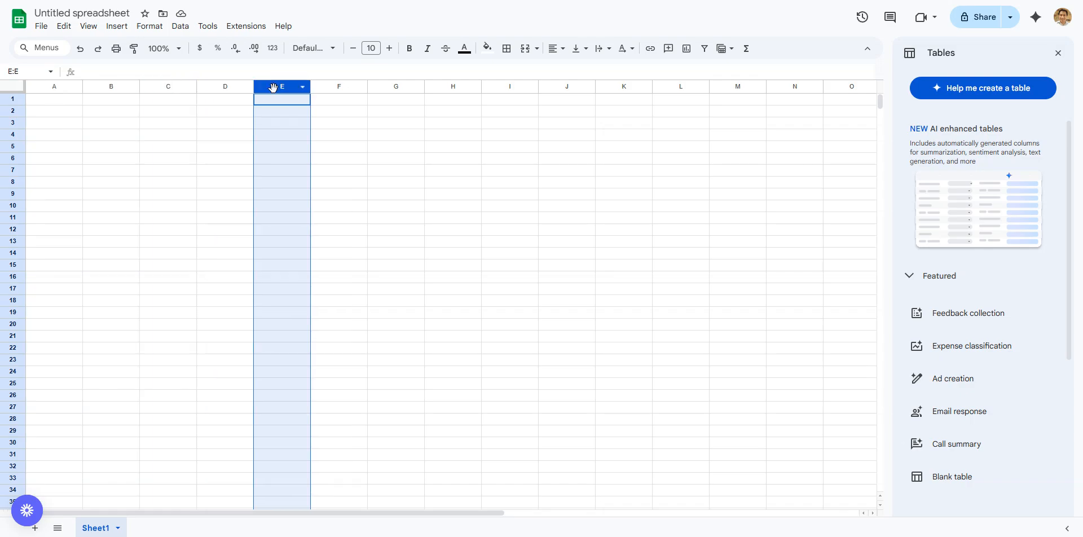
{"action": "left_click", "coordinate": [339, 85]}
- Select rows 1 and 2, then cells B2, C5, A1, A10 and C1
{"action": "left_click", "coordinate": [18, 100]}
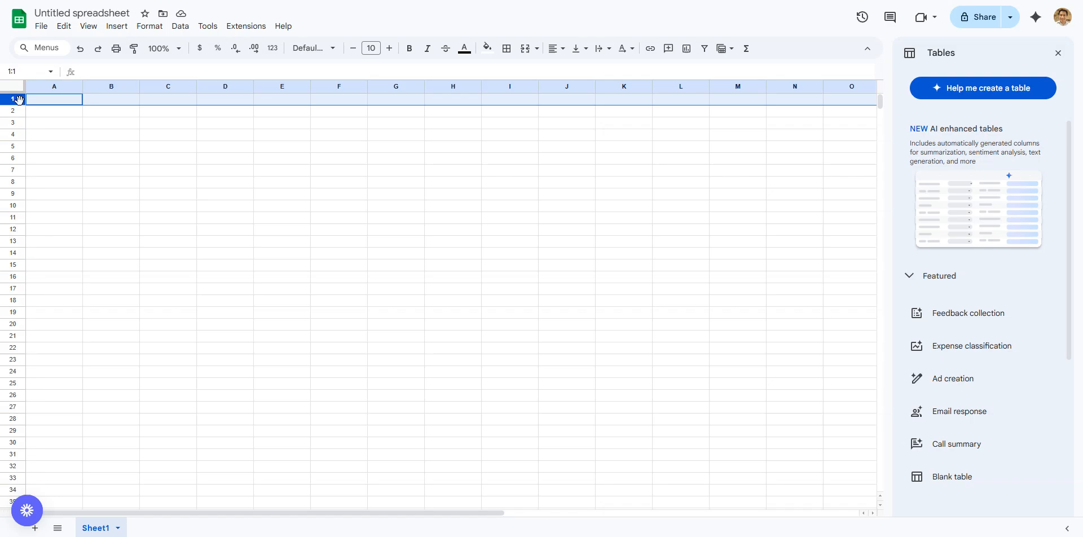
{"action": "left_click", "coordinate": [17, 112]}
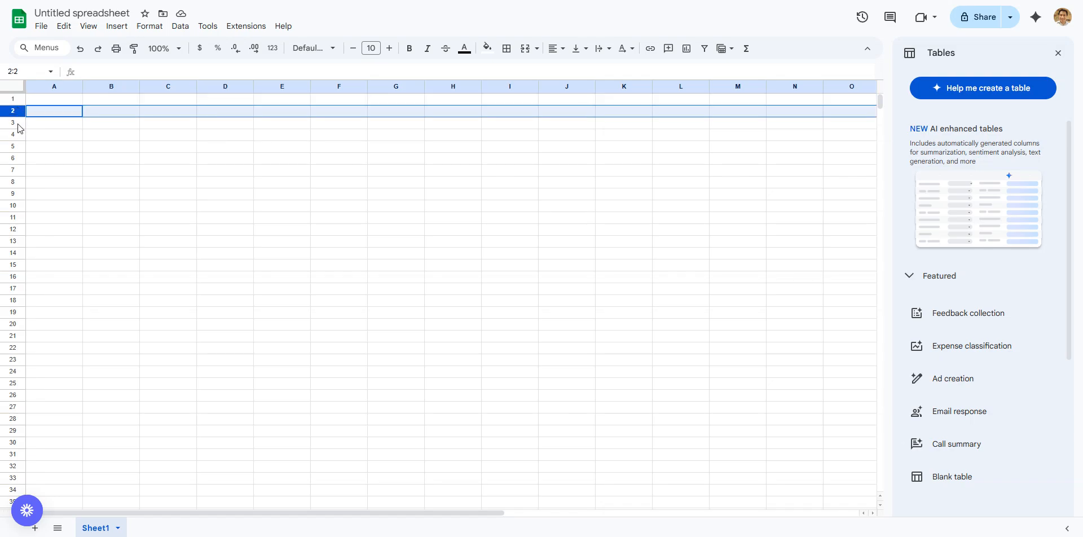
{"action": "left_click", "coordinate": [114, 110]}
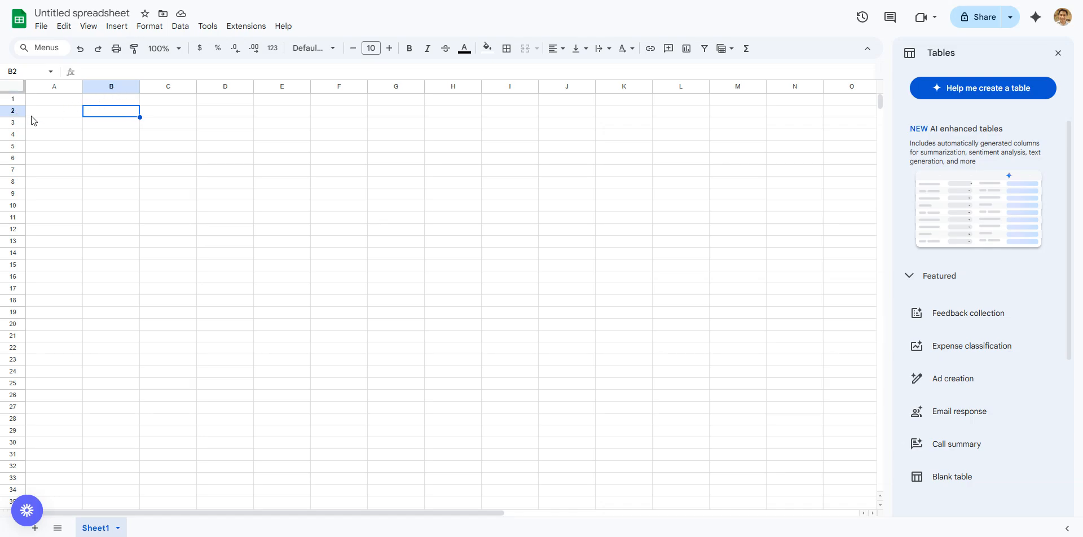
{"action": "left_click", "coordinate": [164, 148]}
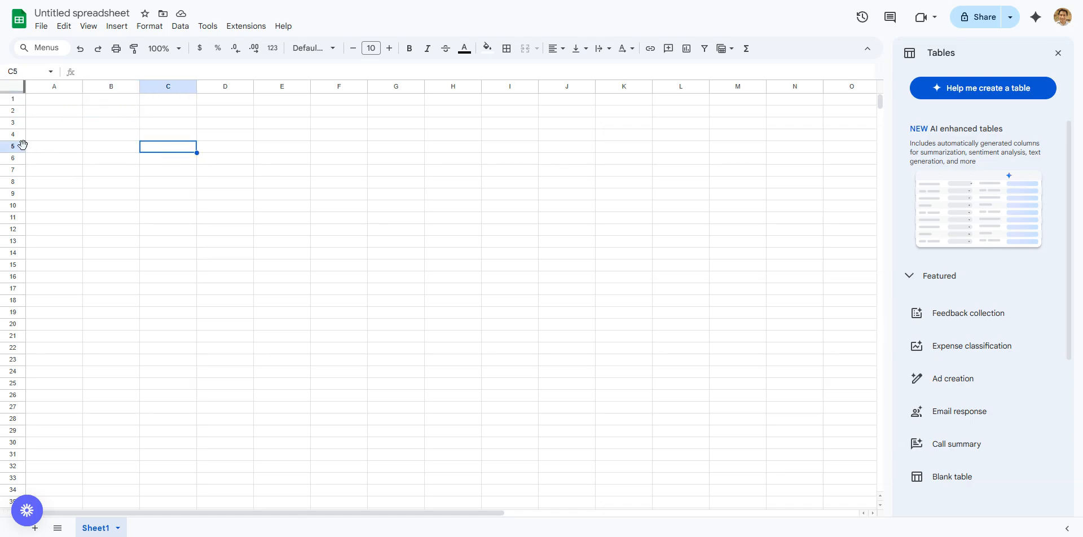
{"action": "left_click", "coordinate": [53, 99]}
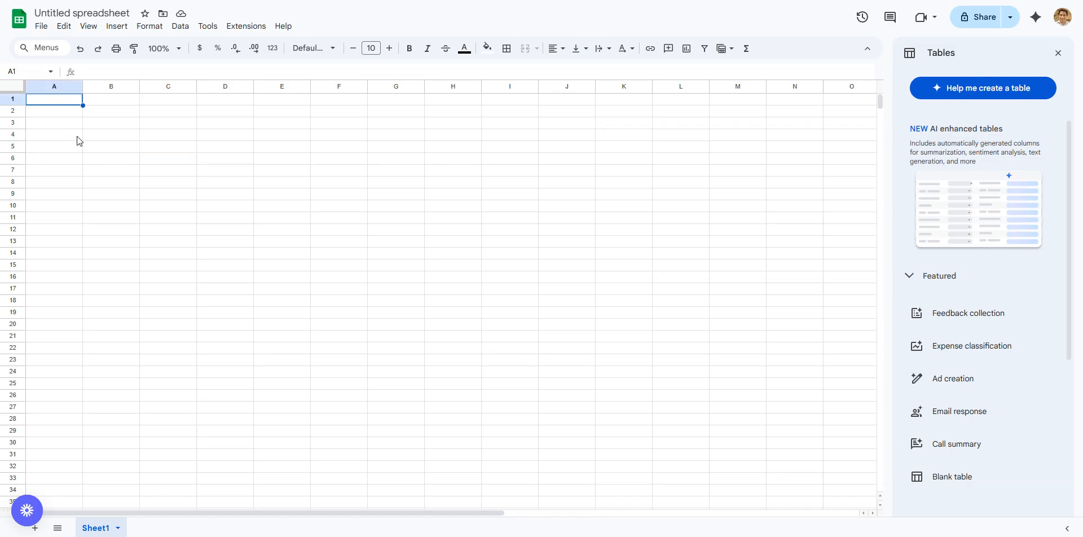
{"action": "left_click", "coordinate": [51, 206]}
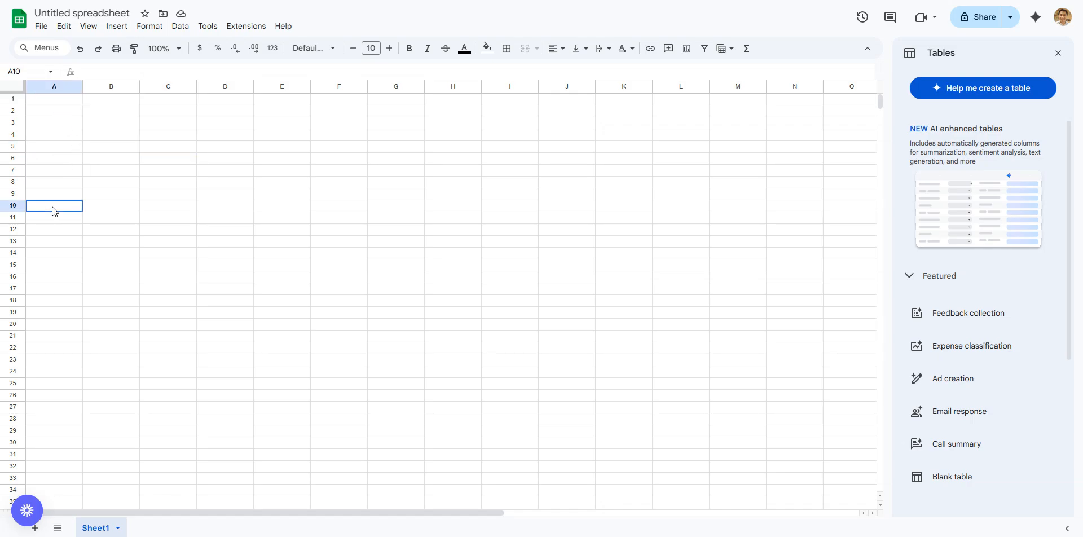
{"action": "left_click", "coordinate": [152, 103]}
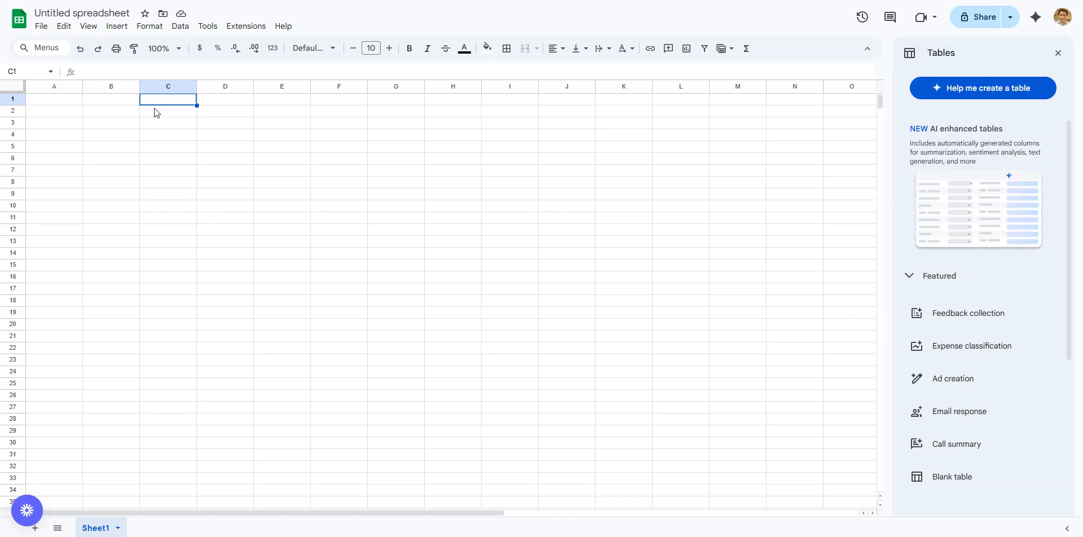
- Enter the header 'Restaurant' in A1 and 'Number of Locations' in B1
{"action": "left_click", "coordinate": [58, 104]}
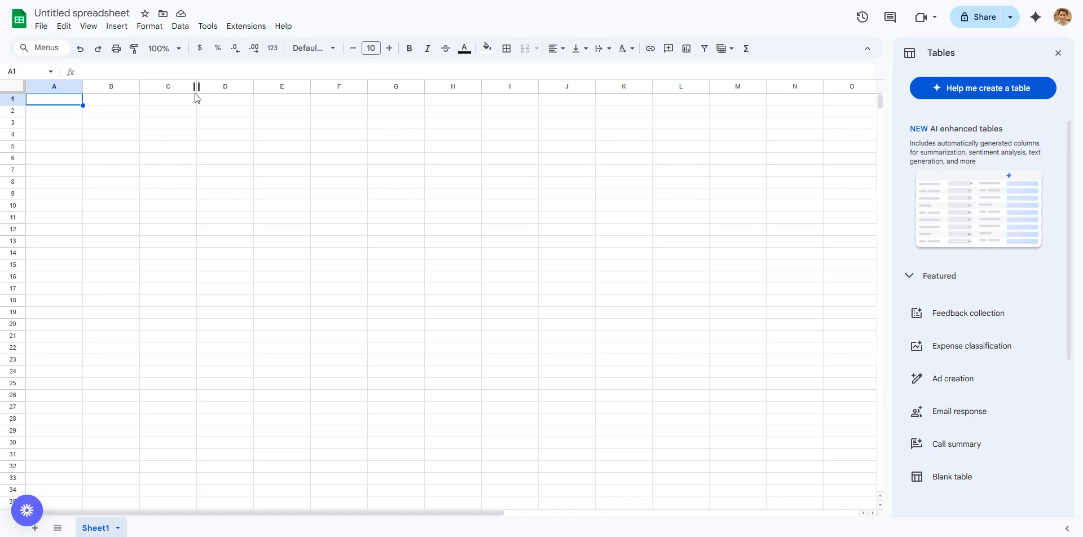
{"action": "type", "text": "Res"}
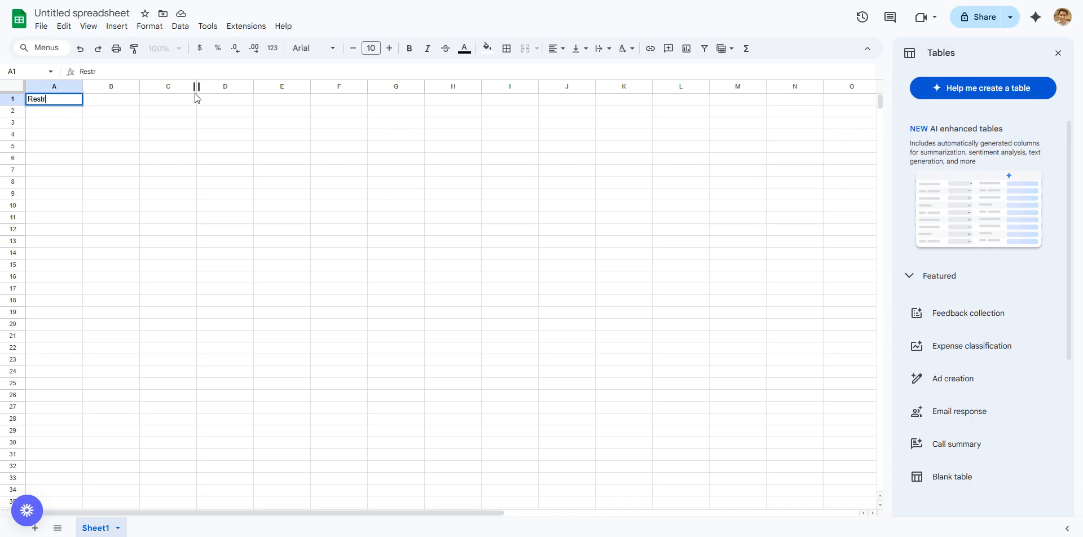
{"action": "type", "text": "taurant"}
{"action": "key", "text": "Return"}
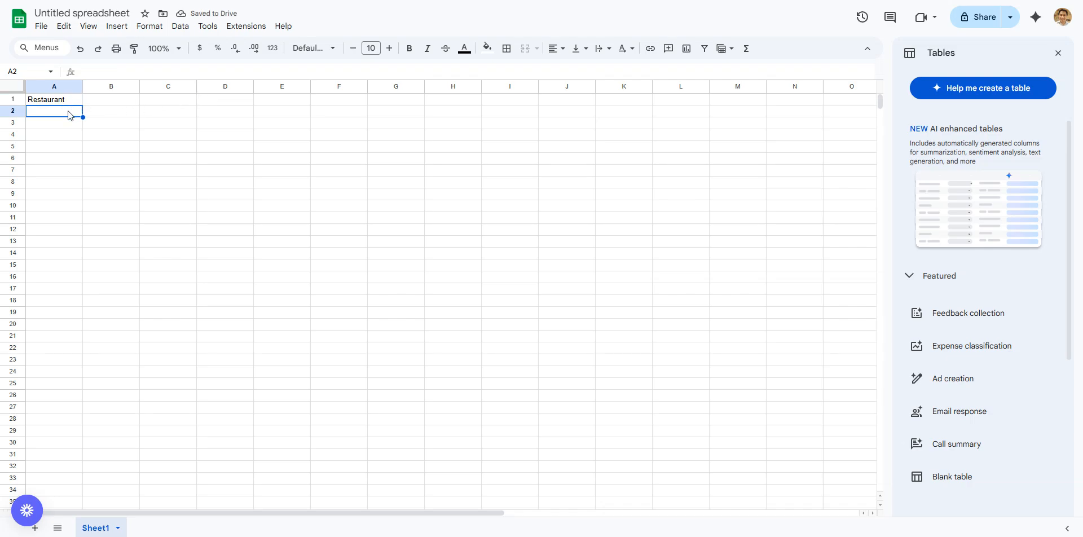
{"action": "left_click", "coordinate": [92, 104]}
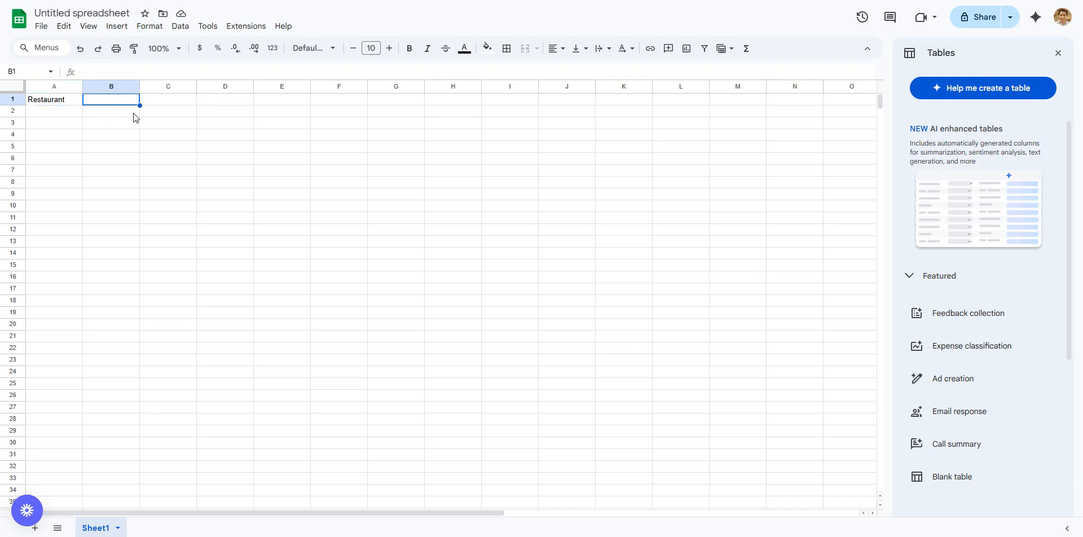
{"action": "type", "text": "Number o"}
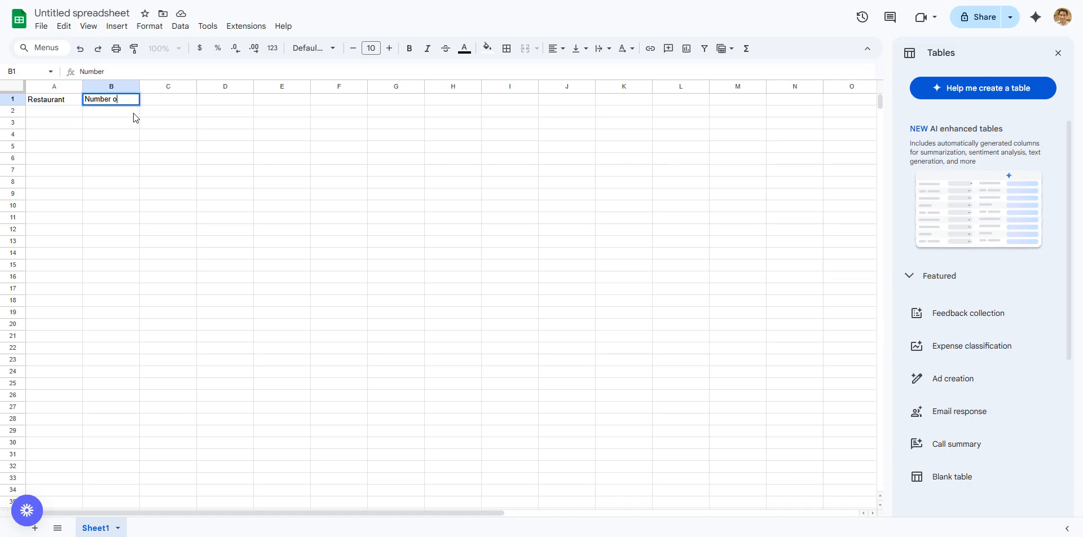
{"action": "type", "text": "f Locations"}
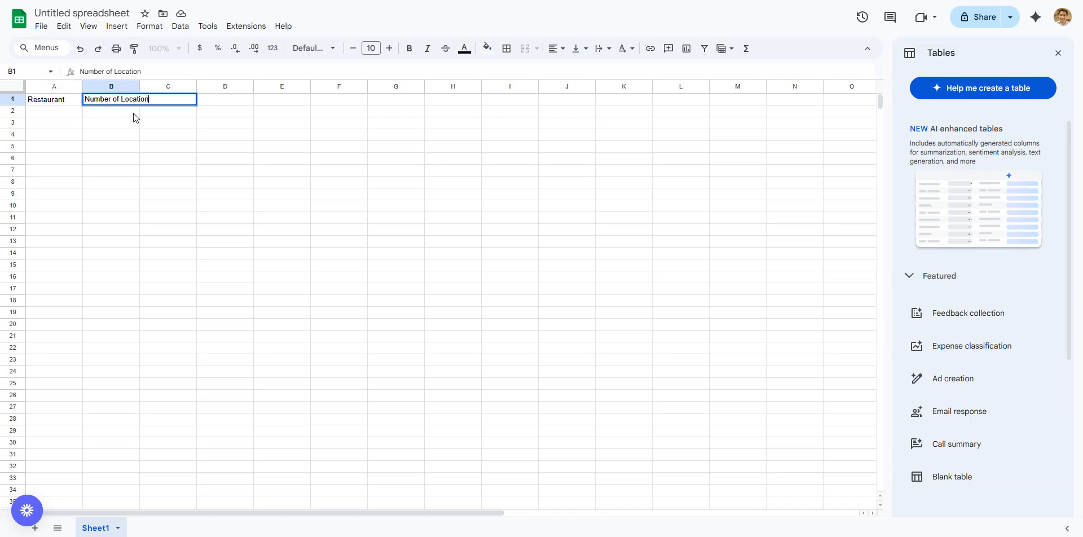
{"action": "key", "text": "Return"}
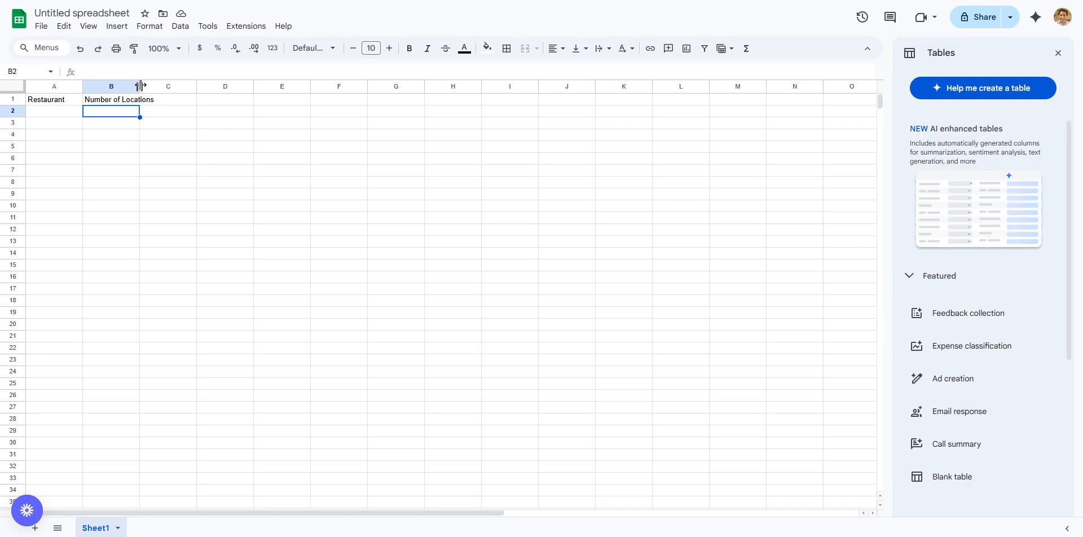
- Resize column B to just fit the 'Number of Locations' header, then select A1
{"action": "left_click_drag", "start_coordinate": [140, 85], "coordinate": [170, 87]}
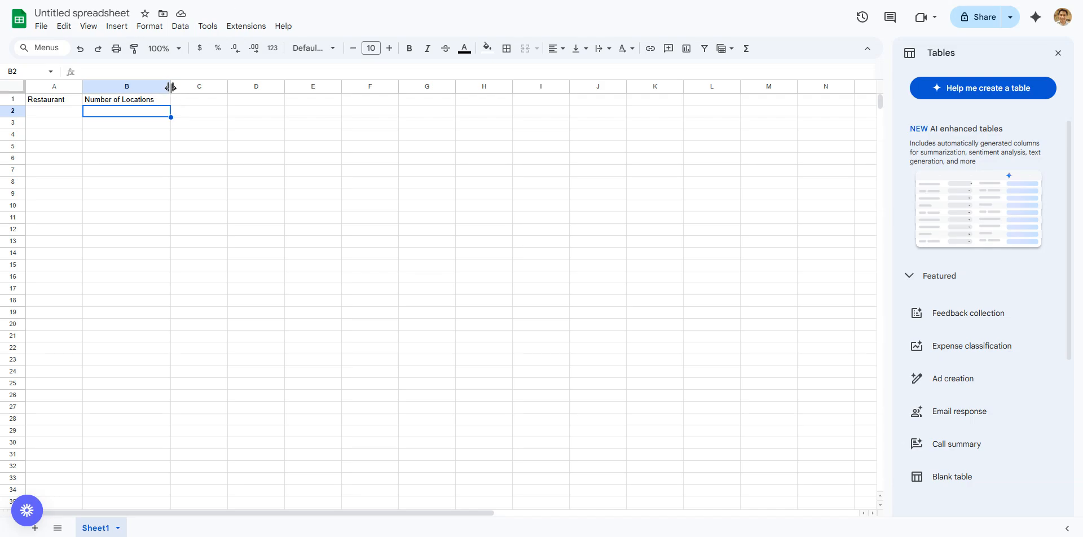
{"action": "left_click_drag", "start_coordinate": [170, 87], "coordinate": [156, 87]}
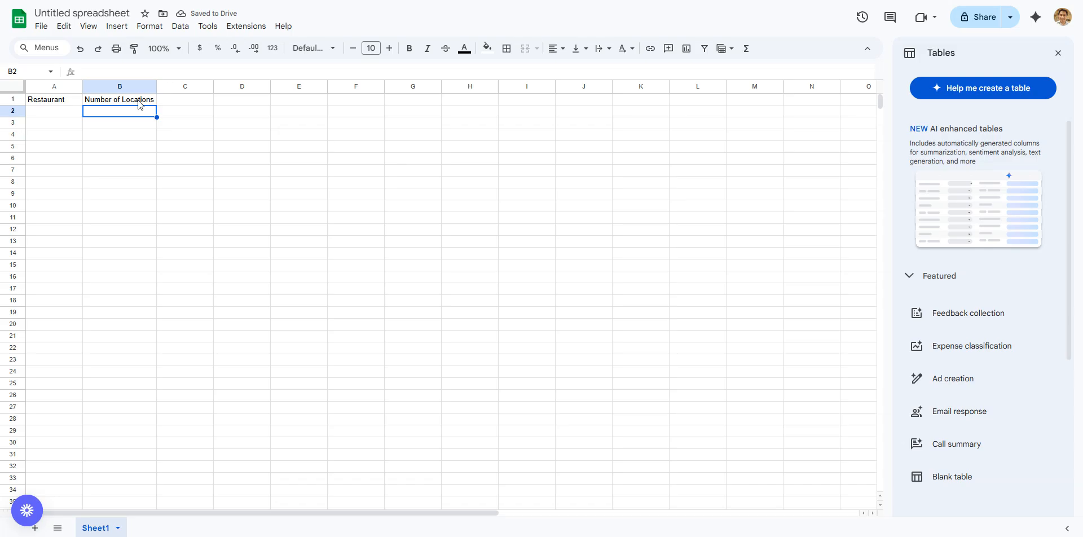
{"action": "left_click", "coordinate": [74, 102]}
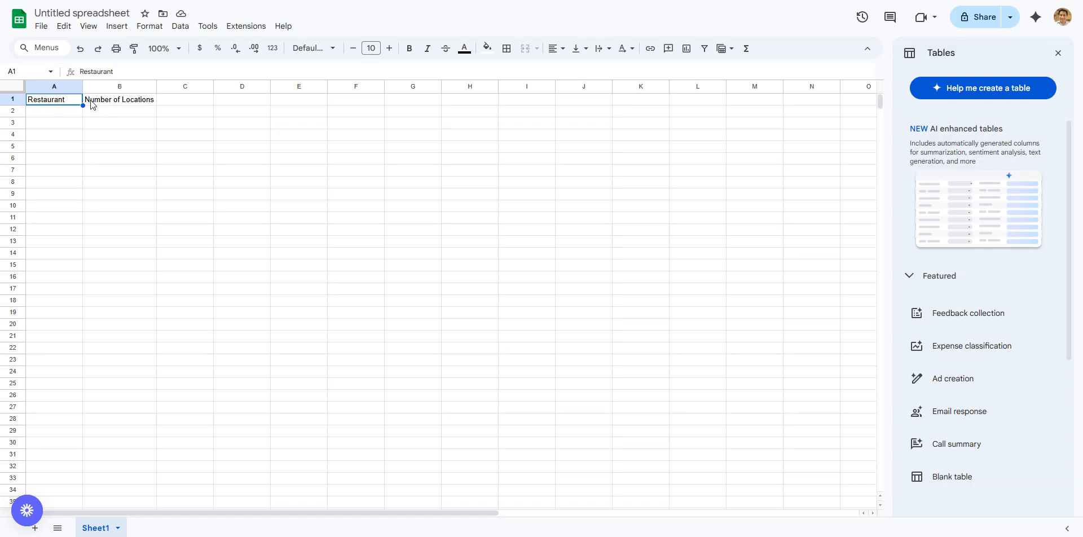
- Bold the A1:B1 headers and auto-fit column B to the bold 'Number of Locations' text
{"action": "left_click", "coordinate": [408, 51]}
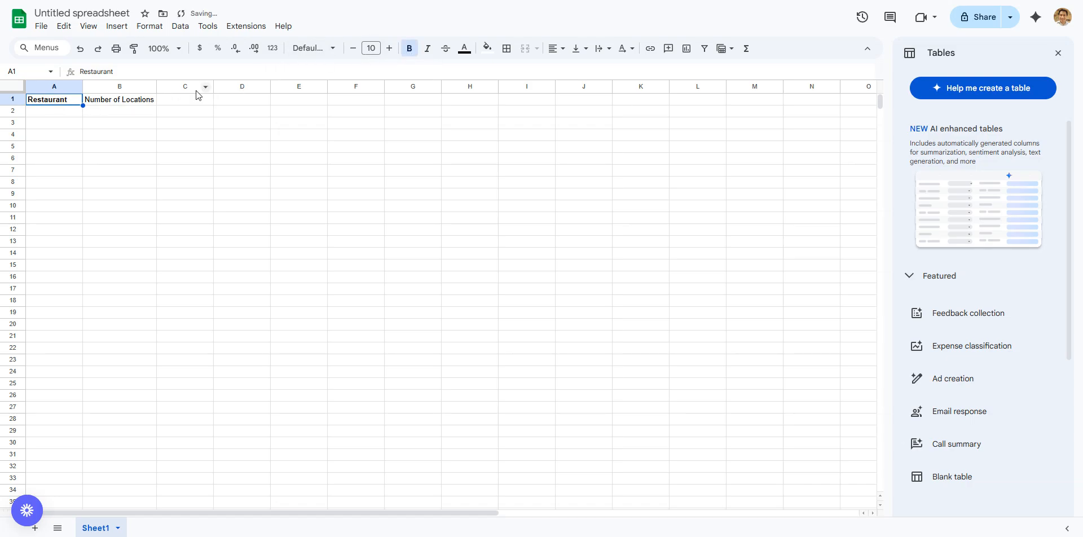
{"action": "left_click", "coordinate": [141, 104]}
{"action": "left_click", "coordinate": [58, 103]}
{"action": "left_click", "coordinate": [99, 101], "text": "shift"}
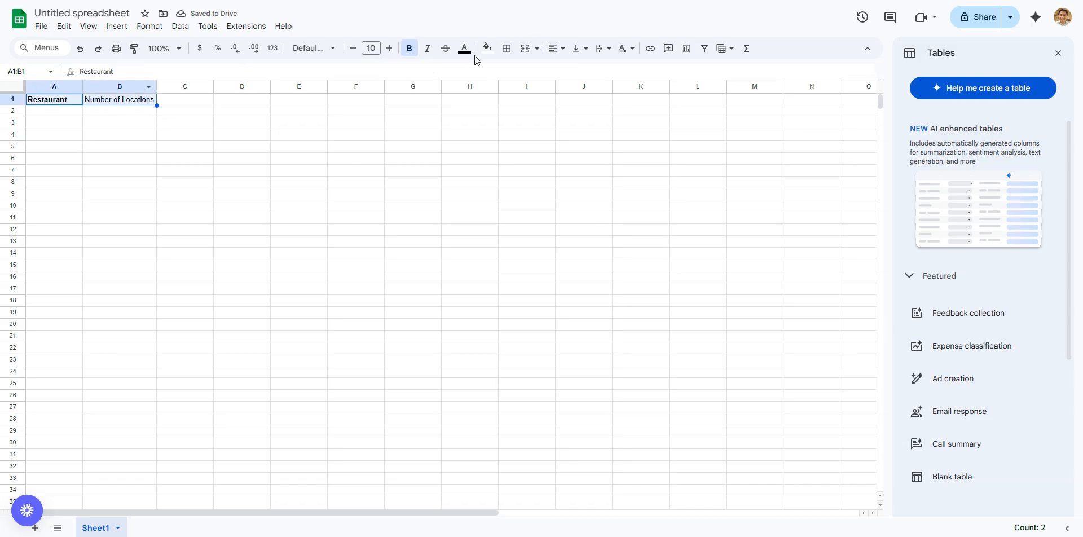
{"action": "left_click", "coordinate": [412, 50]}
{"action": "left_click", "coordinate": [413, 50]}
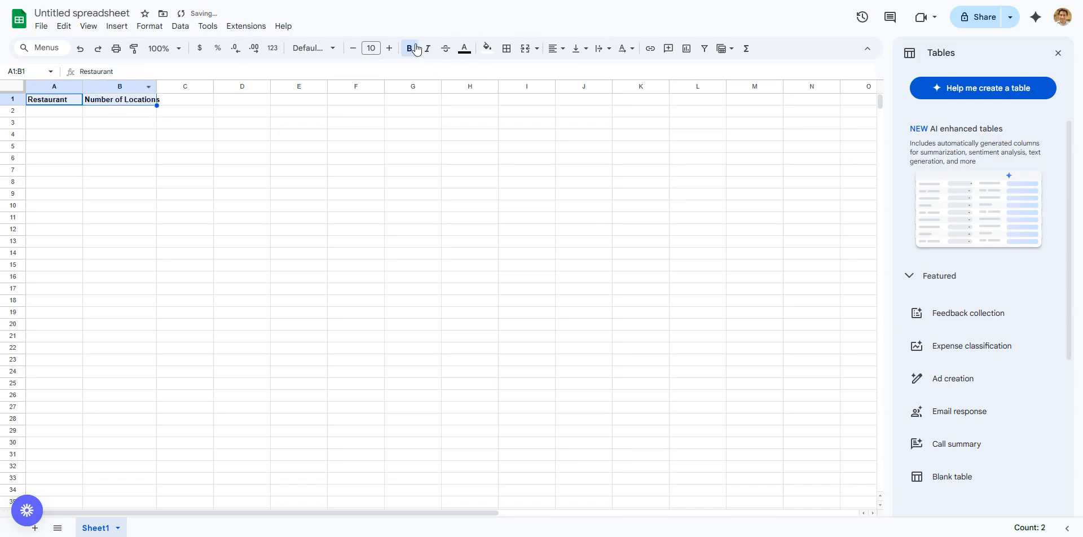
{"action": "left_click", "coordinate": [194, 159]}
{"action": "left_click", "coordinate": [147, 101]}
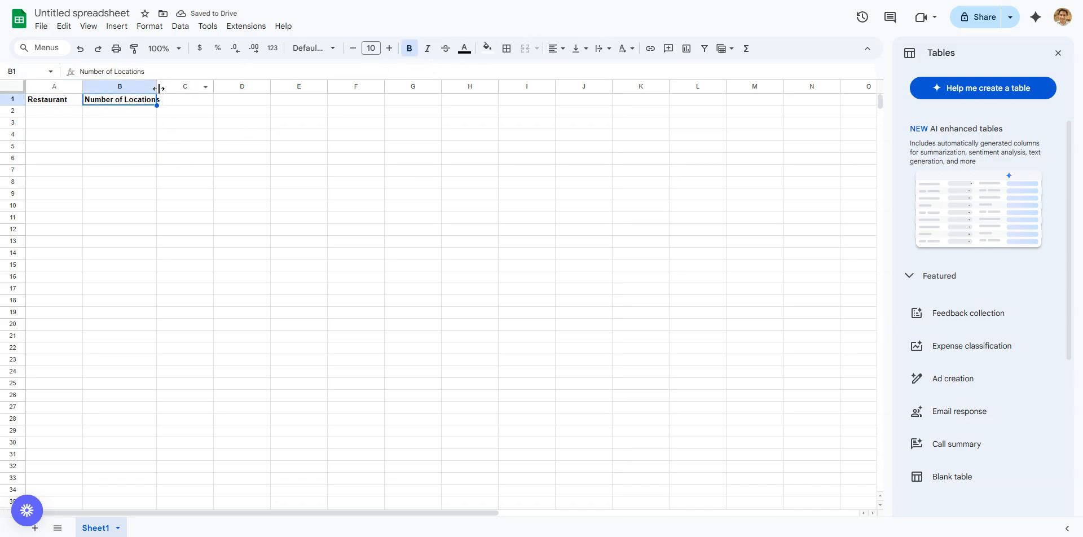
{"action": "double_click", "coordinate": [157, 87]}
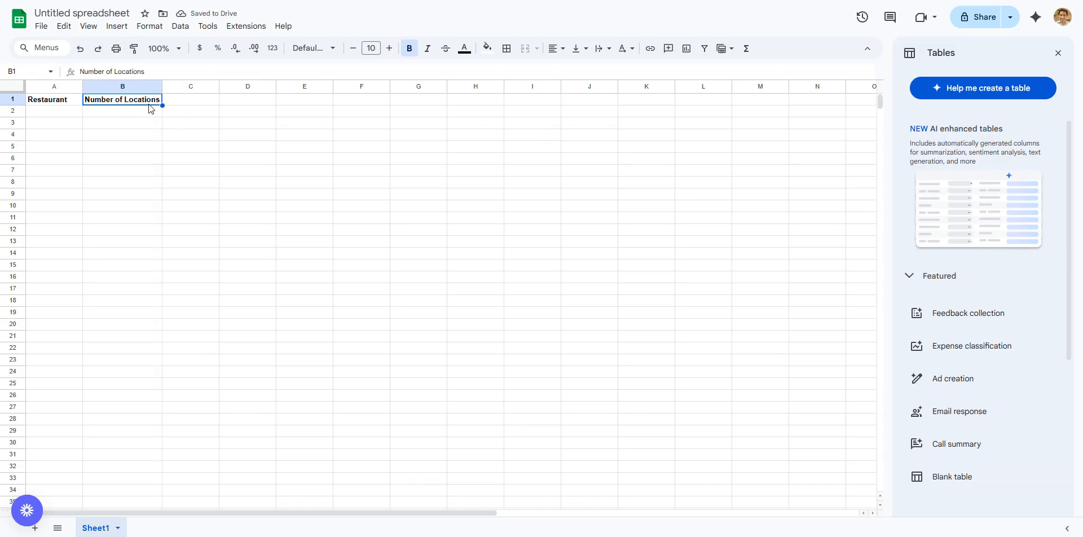
- Give the A1:B1 header cells an orange fill, briefly trying red text
{"action": "left_click", "coordinate": [305, 111]}
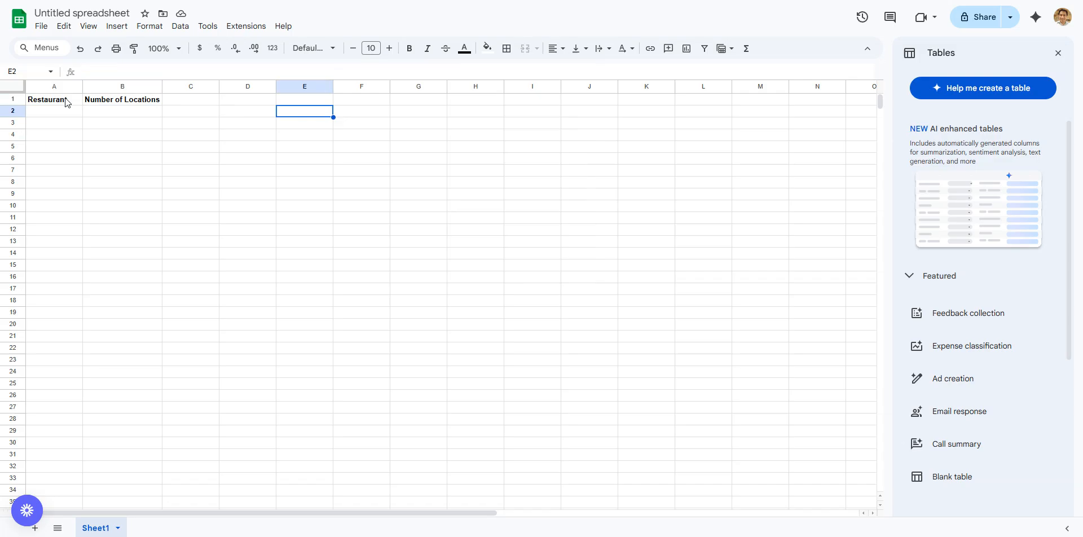
{"action": "left_click_drag", "start_coordinate": [53, 100], "coordinate": [113, 101]}
{"action": "left_click", "coordinate": [461, 55]}
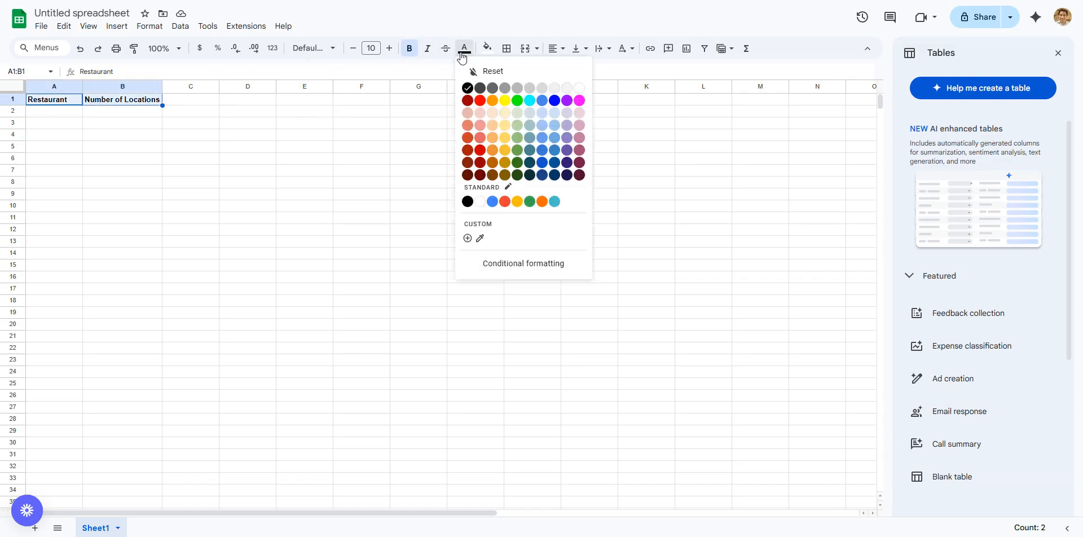
{"action": "left_click", "coordinate": [477, 102]}
{"action": "left_click", "coordinate": [360, 121]}
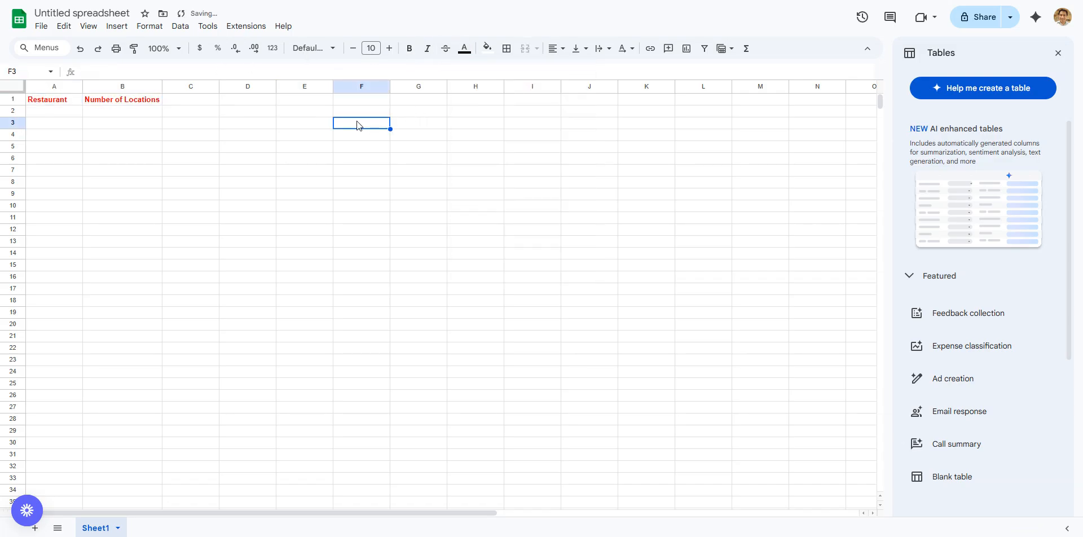
{"action": "left_click_drag", "start_coordinate": [53, 101], "coordinate": [110, 102]}
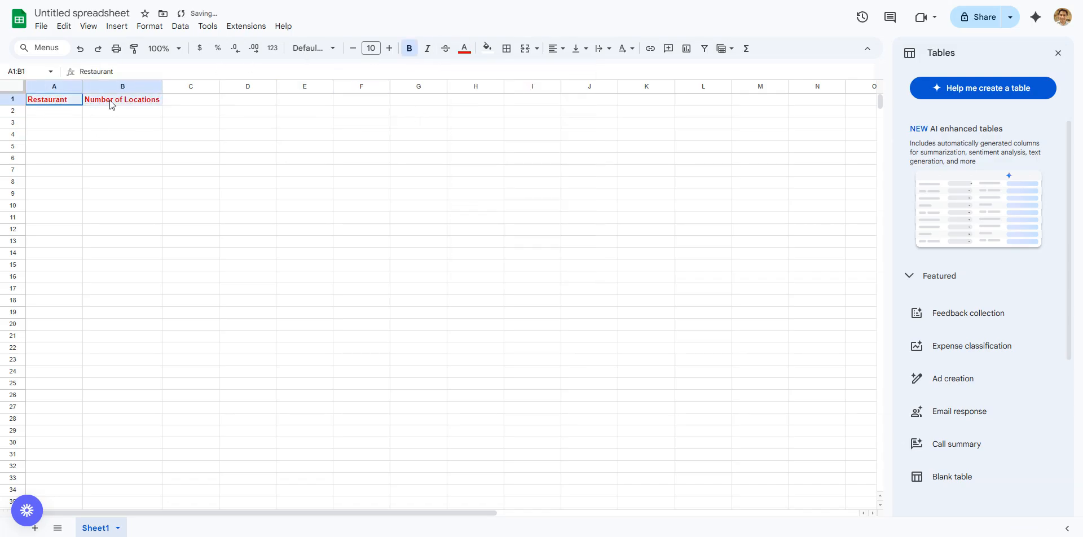
{"action": "left_click", "coordinate": [488, 50]}
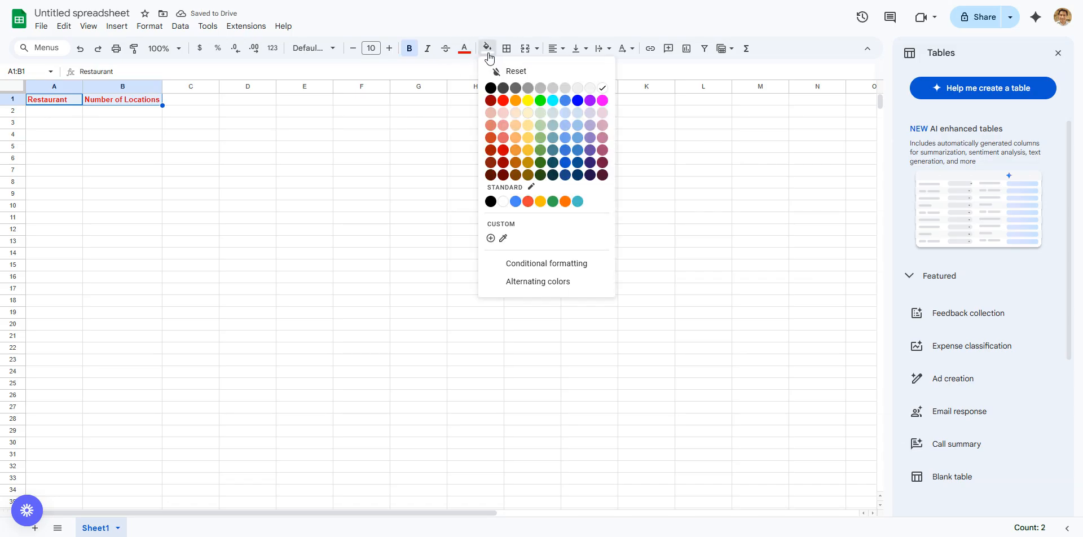
{"action": "left_click", "coordinate": [515, 101]}
{"action": "left_click", "coordinate": [364, 145]}
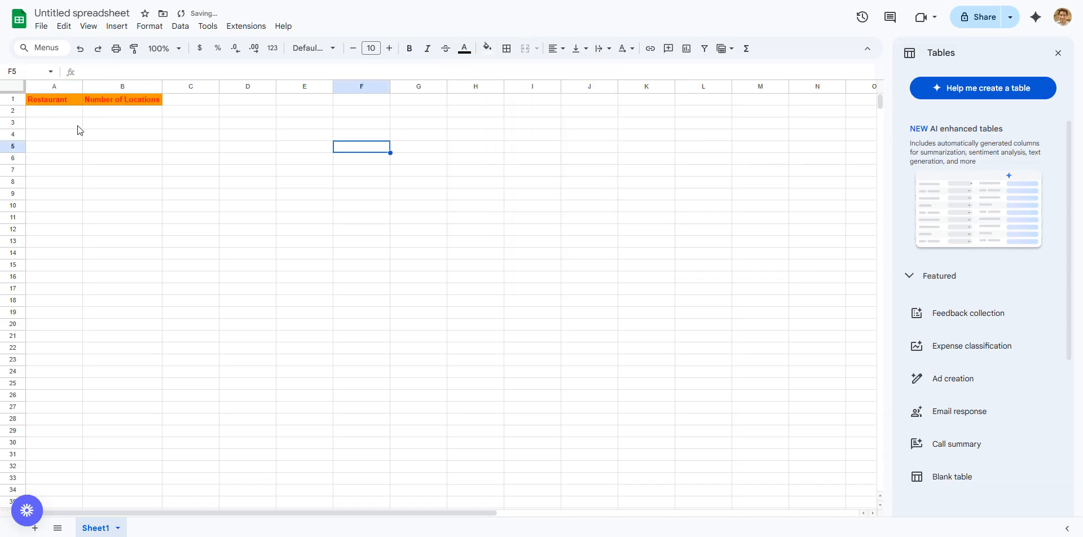
- Set the header text back to black, widen column B slightly, and remove bold
{"action": "left_click_drag", "start_coordinate": [69, 103], "coordinate": [100, 101]}
{"action": "left_click", "coordinate": [464, 48]}
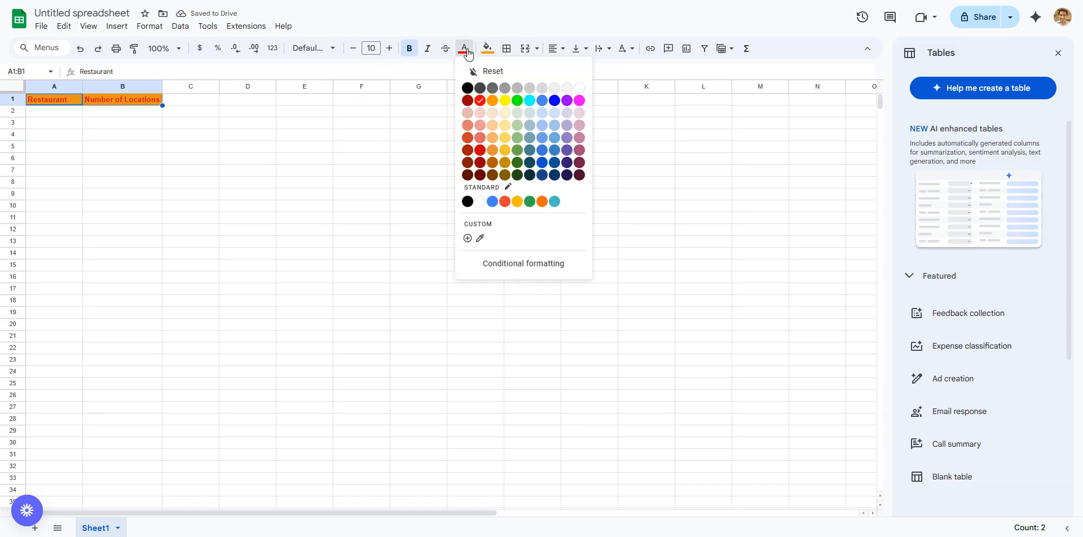
{"action": "left_click", "coordinate": [468, 88]}
{"action": "left_click", "coordinate": [330, 123]}
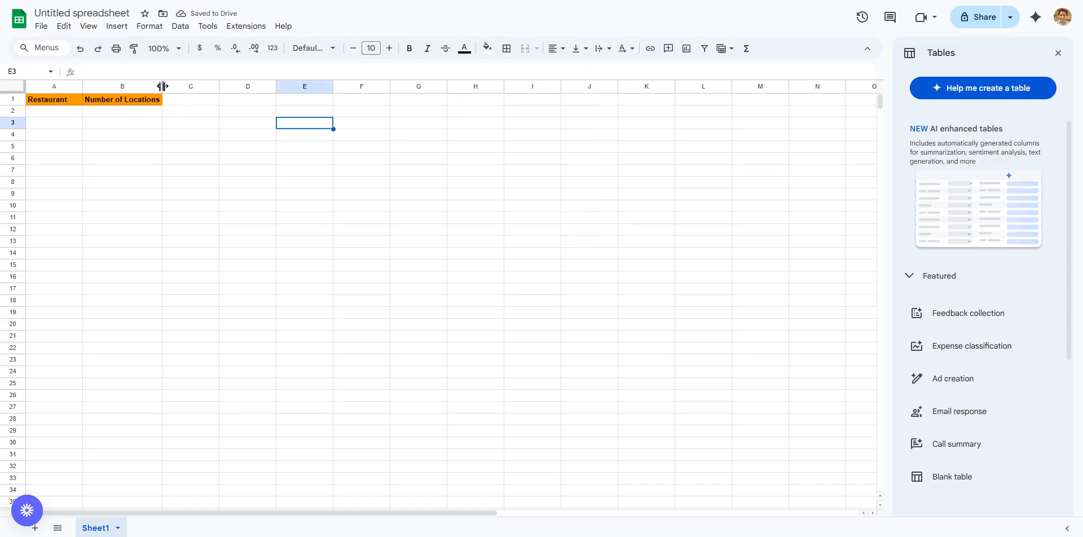
{"action": "left_click_drag", "start_coordinate": [162, 85], "coordinate": [179, 85]}
{"action": "left_click", "coordinate": [130, 99]}
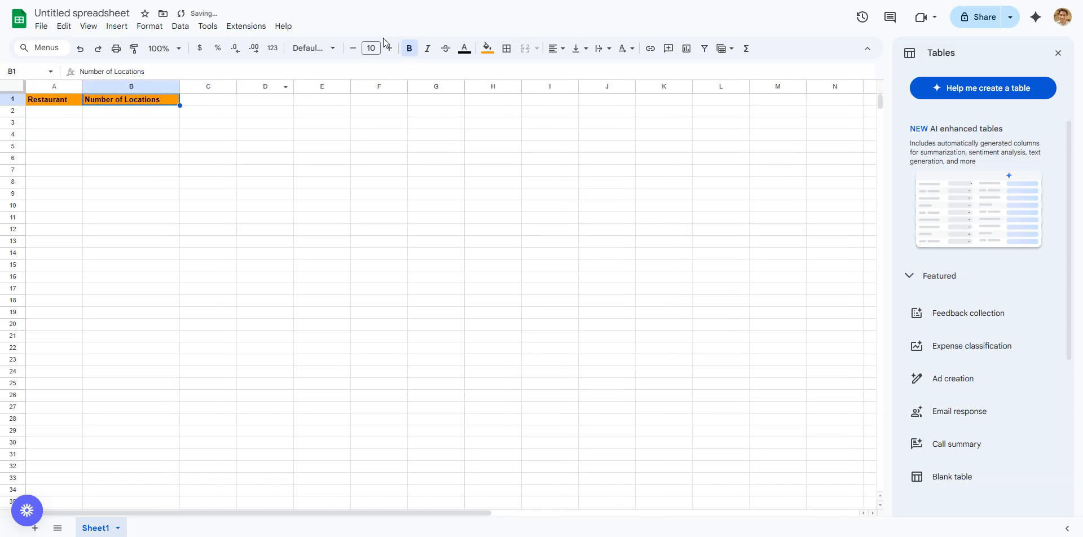
{"action": "left_click", "coordinate": [152, 158]}
{"action": "left_click_drag", "start_coordinate": [70, 103], "coordinate": [146, 100]}
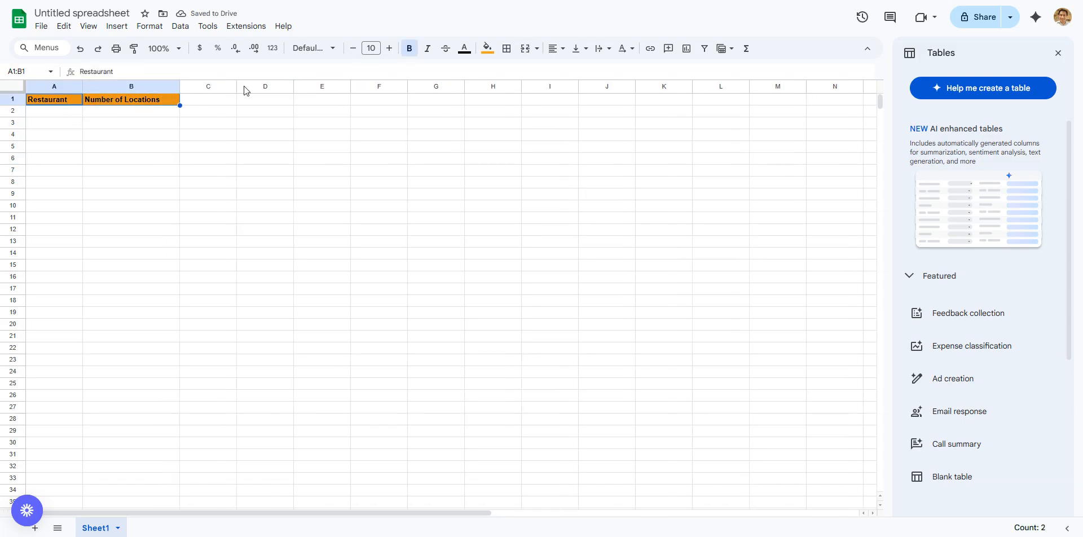
{"action": "left_click", "coordinate": [409, 48]}
{"action": "left_click", "coordinate": [379, 112]}
- Type Subway and McDonald's into A2 and A3, correcting typos
{"action": "left_click", "coordinate": [72, 116]}
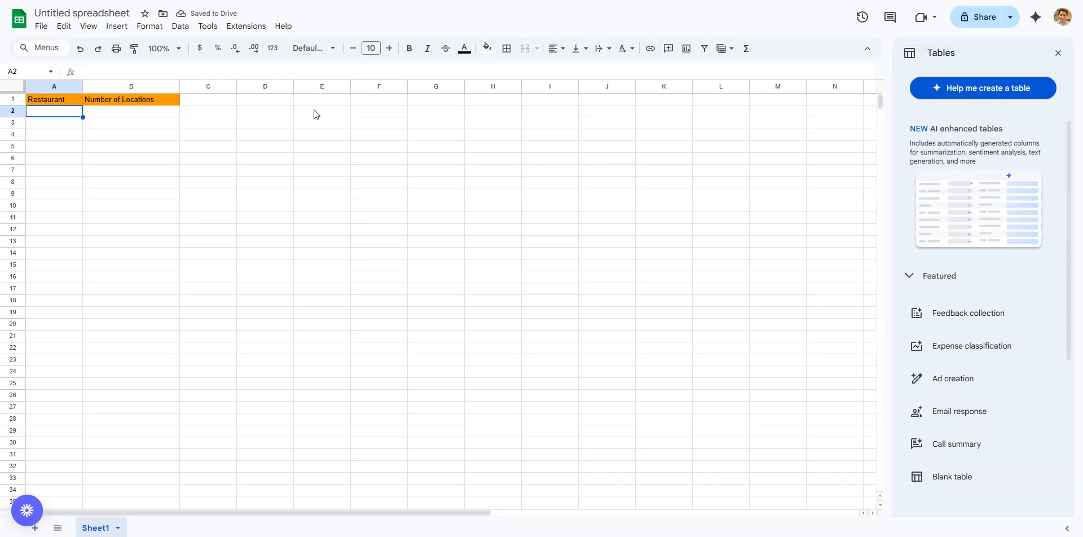
{"action": "type", "text": "Suba"}
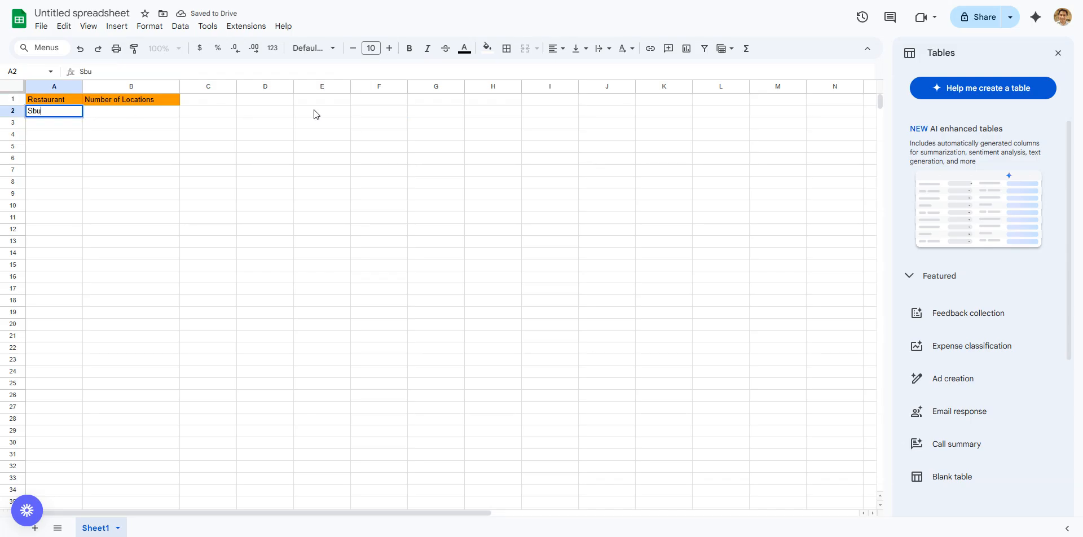
{"action": "key", "text": "BackSpace"}
{"action": "type", "text": "way"}
{"action": "key", "text": "Return"}
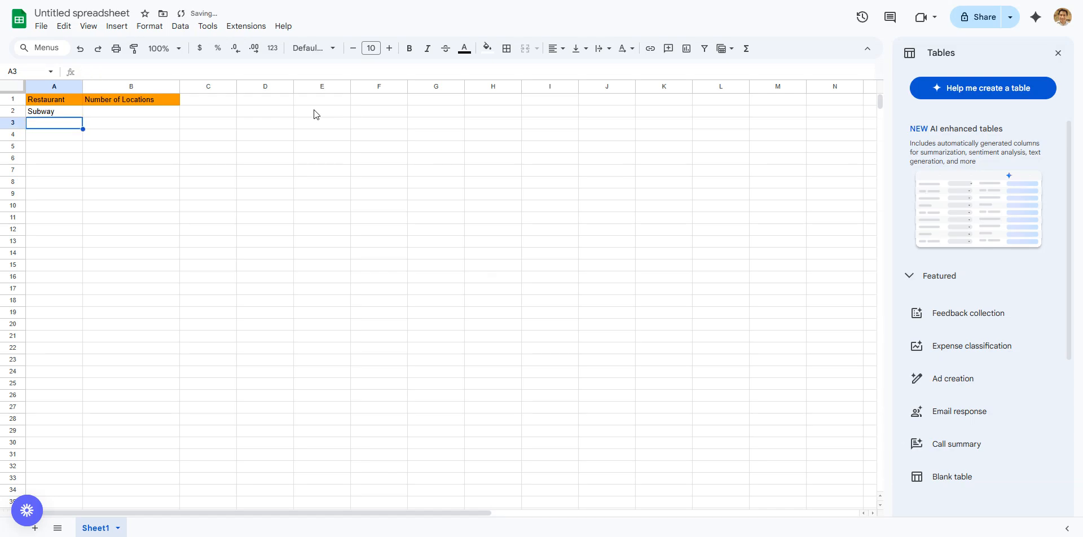
{"action": "type", "text": "McDon"}
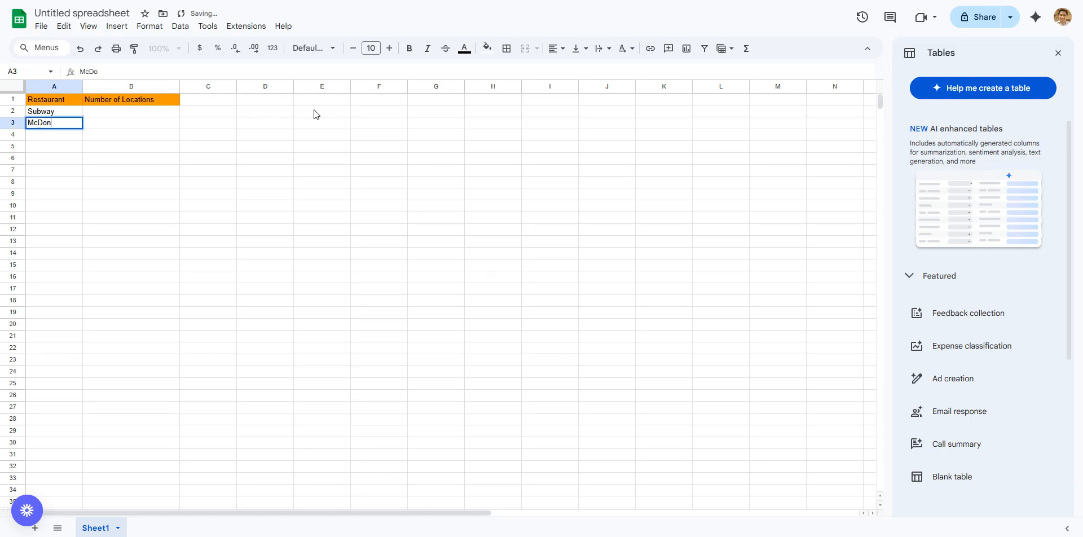
{"action": "type", "text": "ald's"}
{"action": "key", "text": "Return"}
- Add KFC, Dominos Pizza and Hungry Jacks below them in A4:A6
{"action": "type", "text": "KFC"}
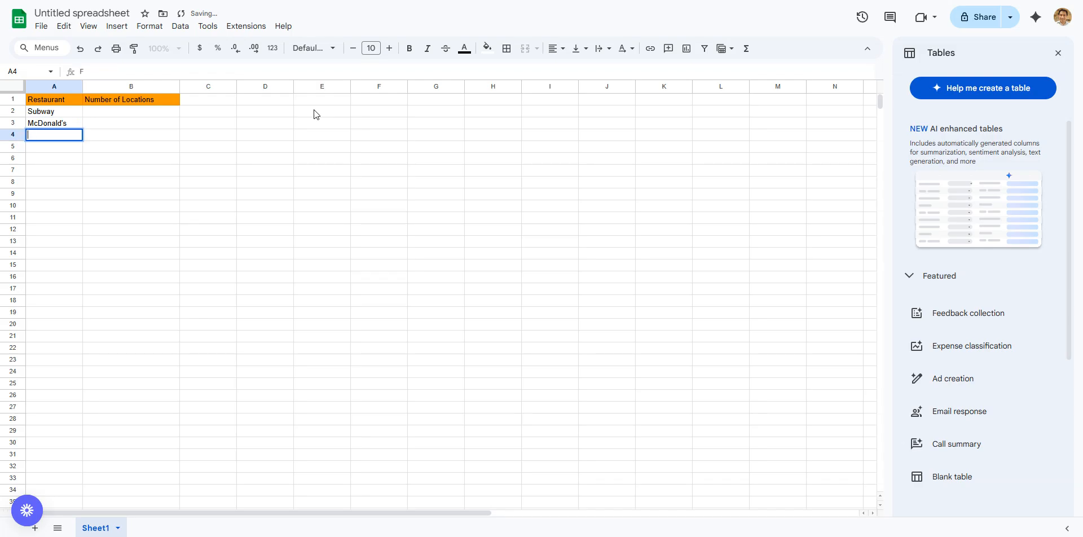
{"action": "key", "text": "Return"}
{"action": "type", "text": "Dominos"}
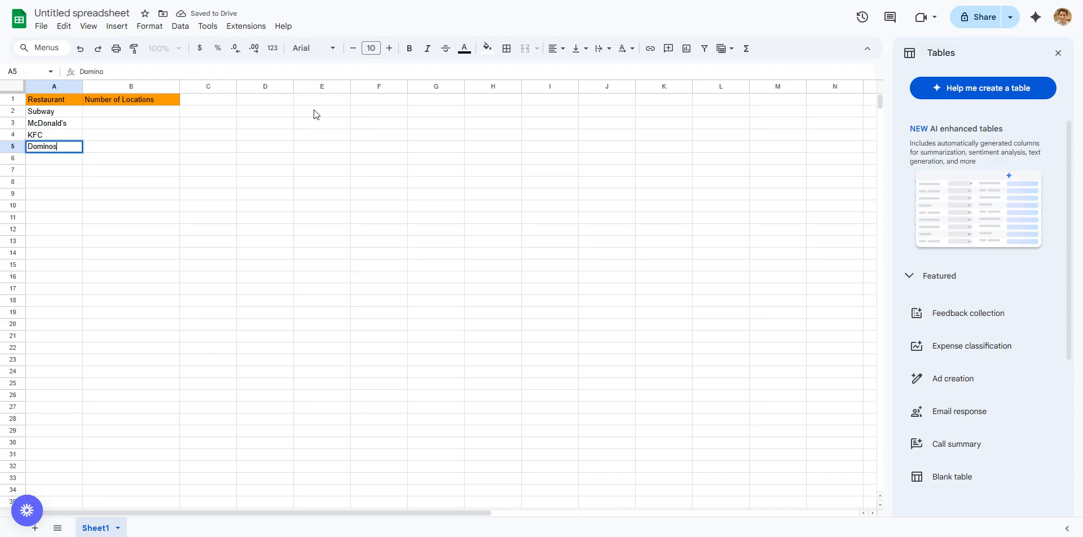
{"action": "type", "text": " Pizza"}
{"action": "key", "text": "Return"}
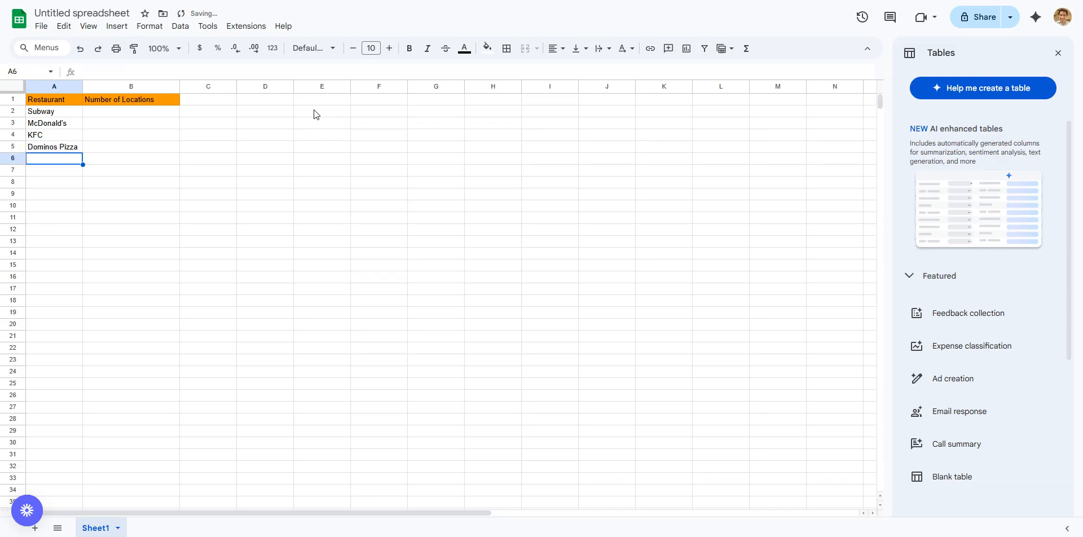
{"action": "type", "text": "Hungry "}
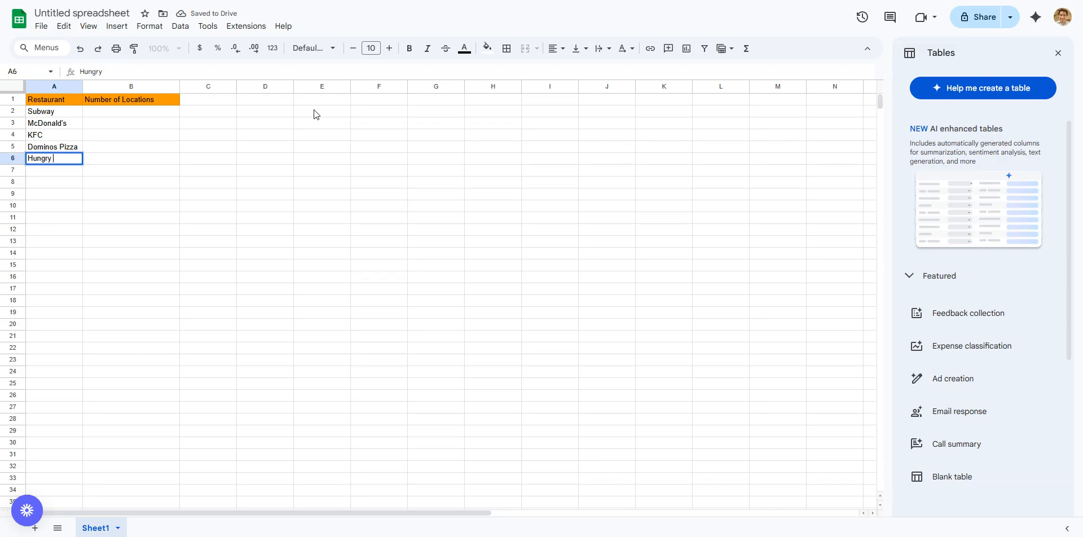
{"action": "type", "text": "Jacks"}
{"action": "key", "text": "Return"}
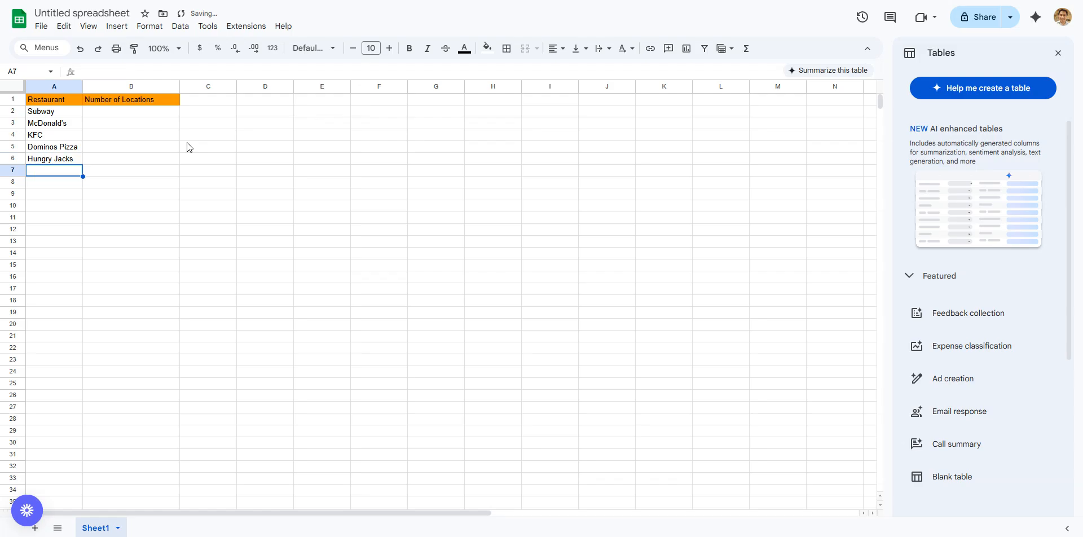
{"action": "left_click", "coordinate": [57, 113]}
{"action": "left_click", "coordinate": [61, 88]}
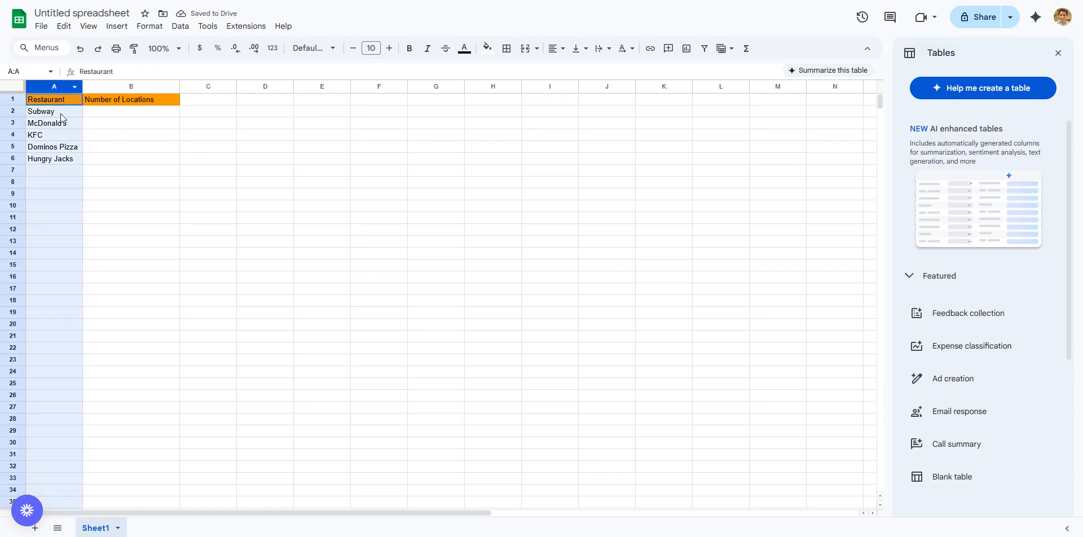
{"action": "left_click", "coordinate": [63, 158]}
{"action": "left_click", "coordinate": [149, 112]}
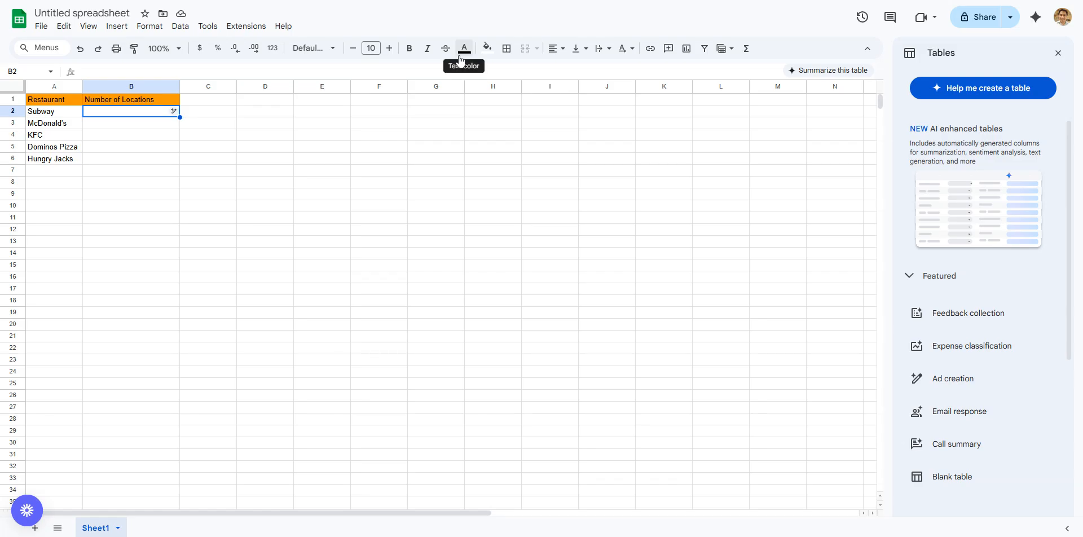
- Enter the location counts 1243, 1053, 782, 726 and 476 in B2:B6
{"action": "type", "text": "1243"}
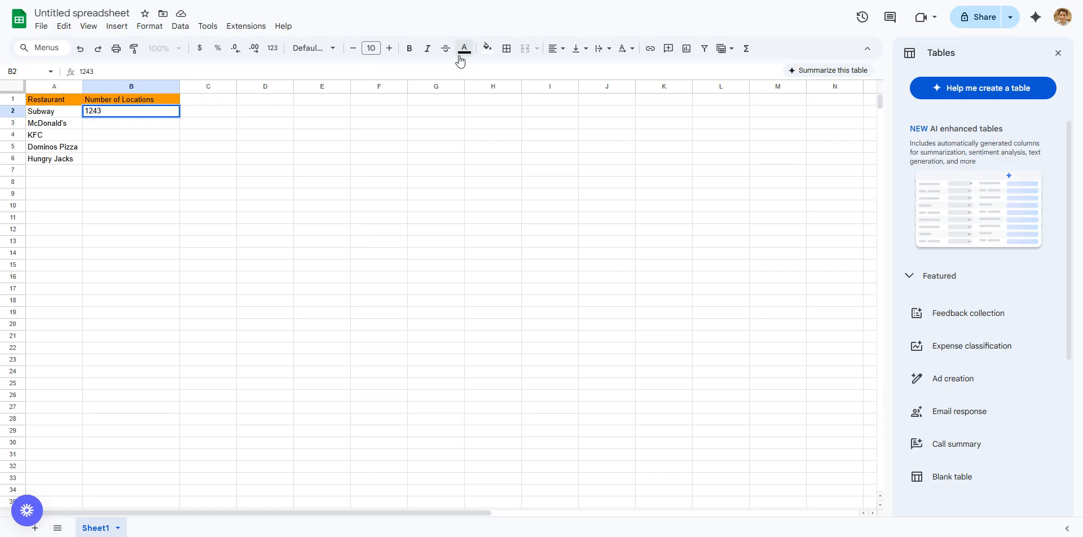
{"action": "key", "text": "Return"}
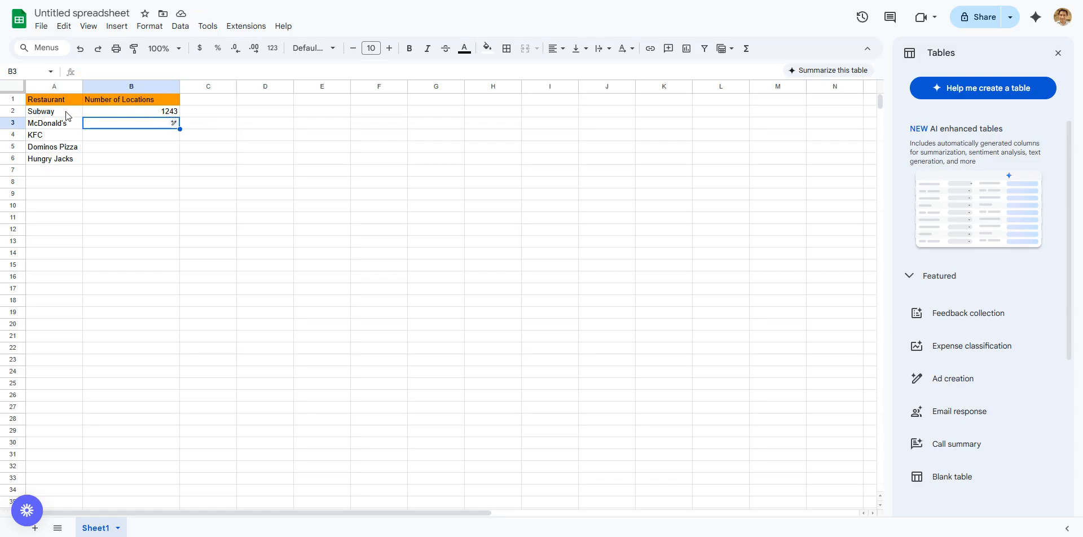
{"action": "left_click", "coordinate": [46, 115]}
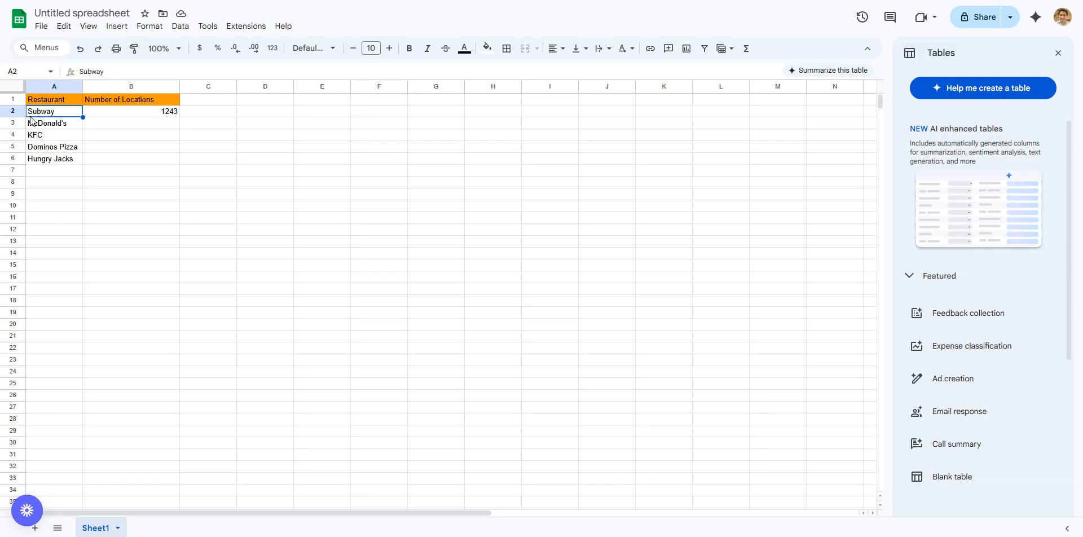
{"action": "left_click", "coordinate": [173, 123]}
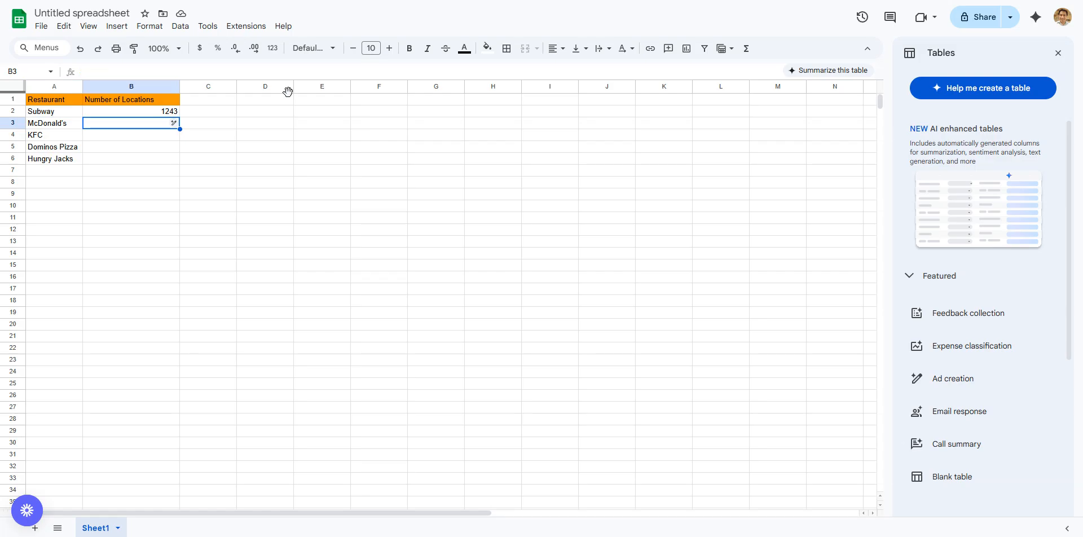
{"action": "type", "text": "1053"}
{"action": "key", "text": "Return"}
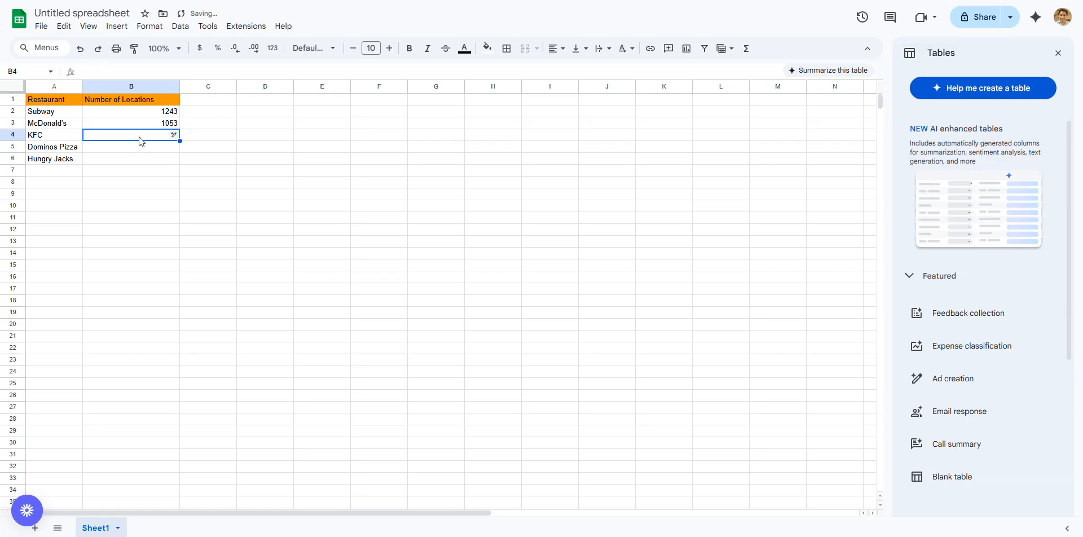
{"action": "type", "text": "782"}
{"action": "key", "text": "Return"}
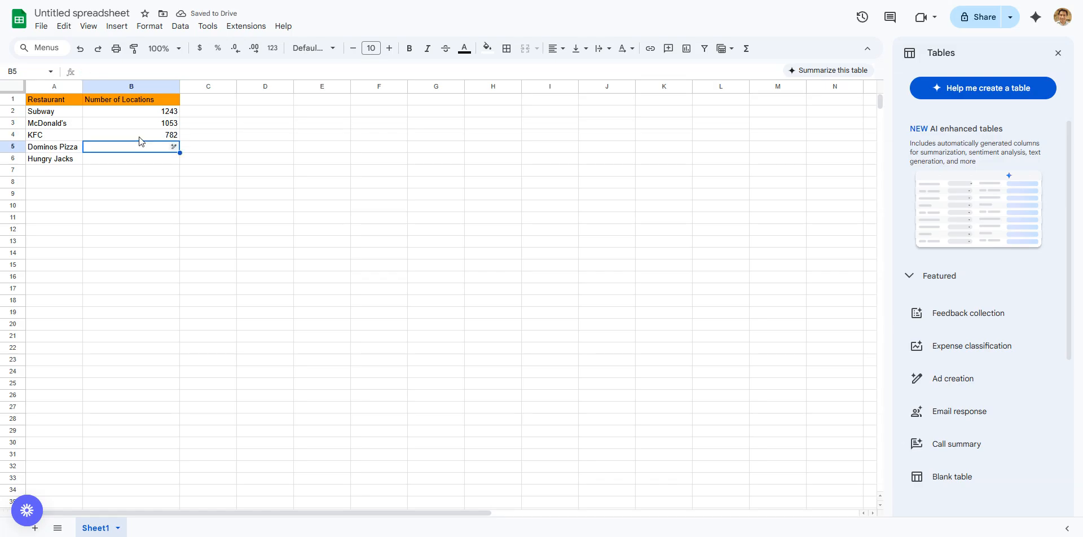
{"action": "type", "text": "726"}
{"action": "key", "text": "Return"}
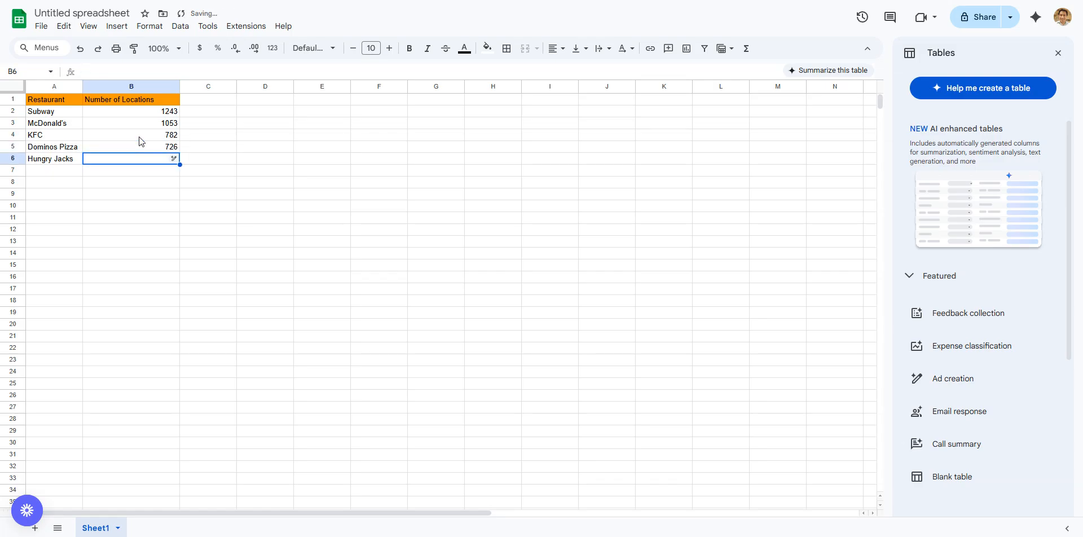
{"action": "type", "text": "476"}
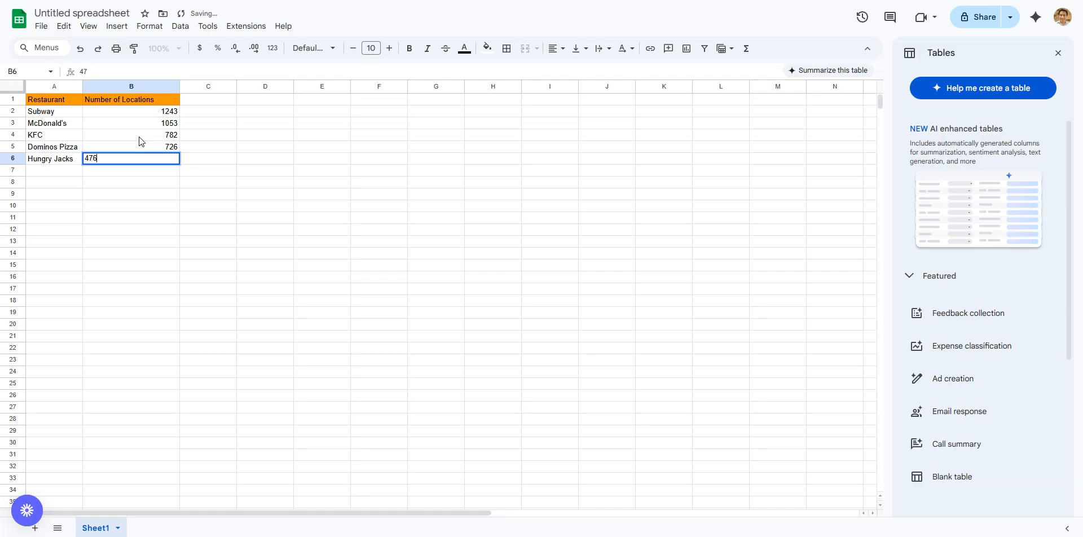
{"action": "key", "text": "Return"}
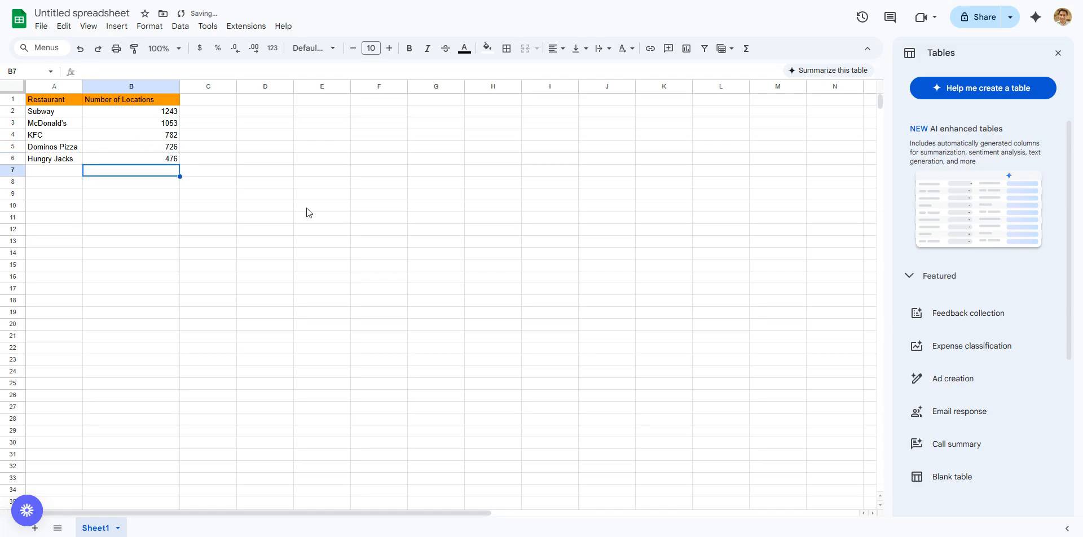